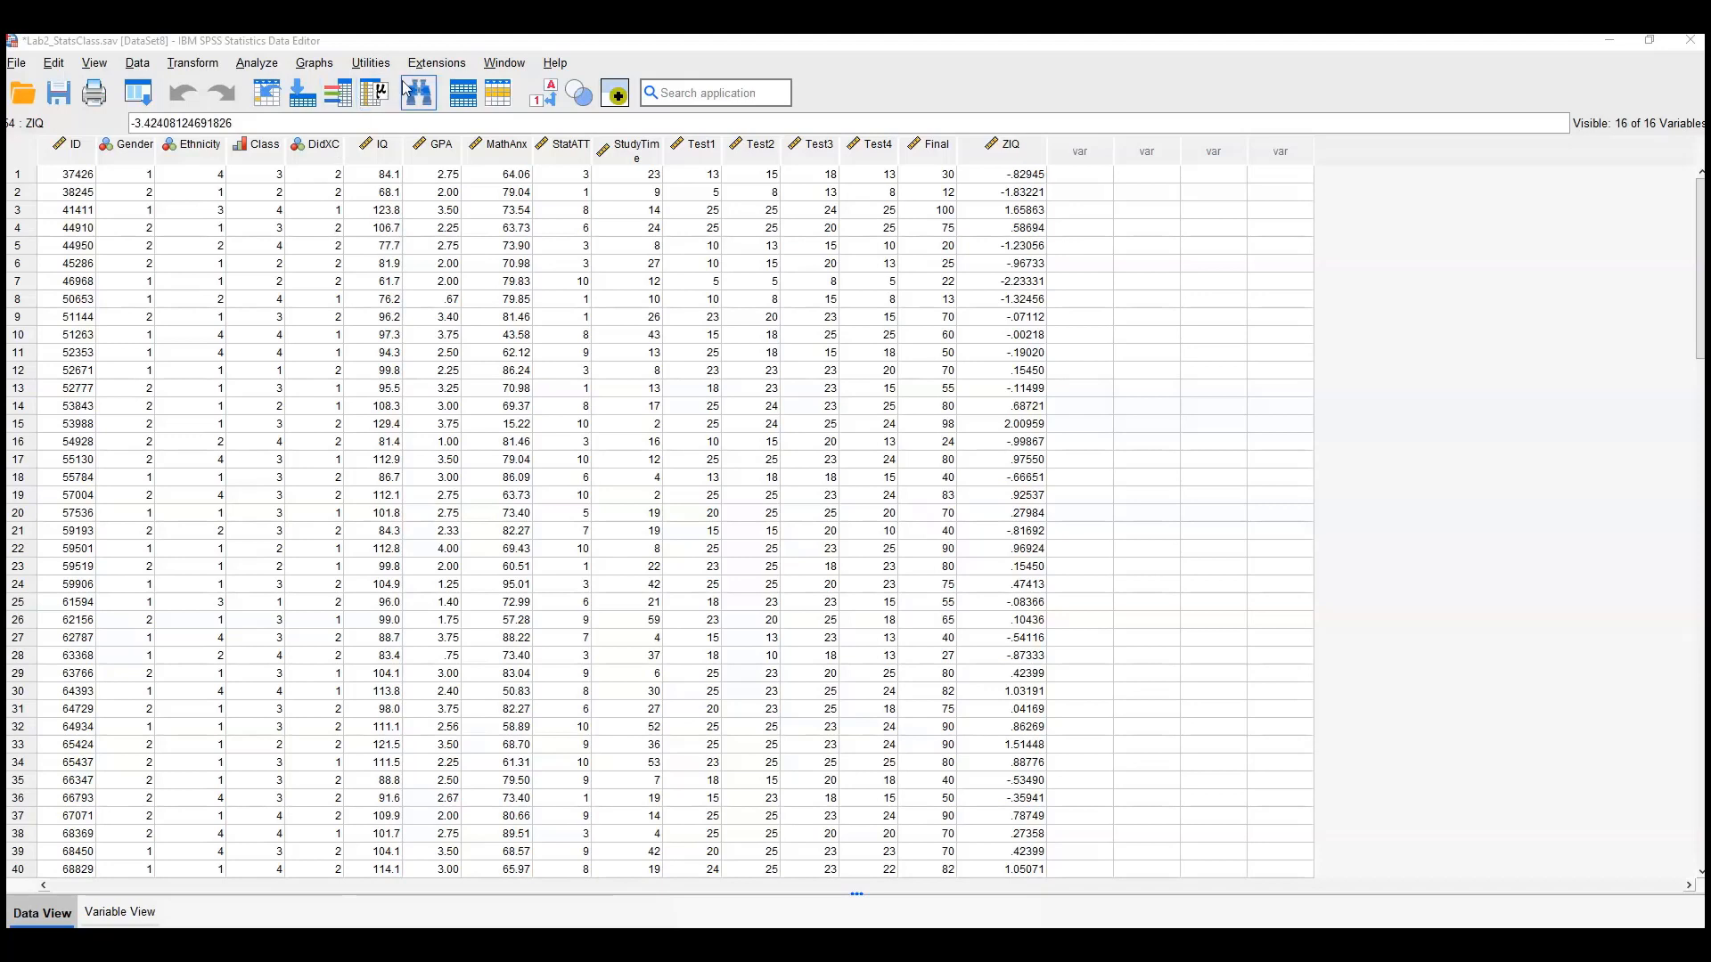
# Open the Bivariate Correlations setup, remove the four previously chosen variables and reset it to its defaults
pyautogui.click(269, 71)
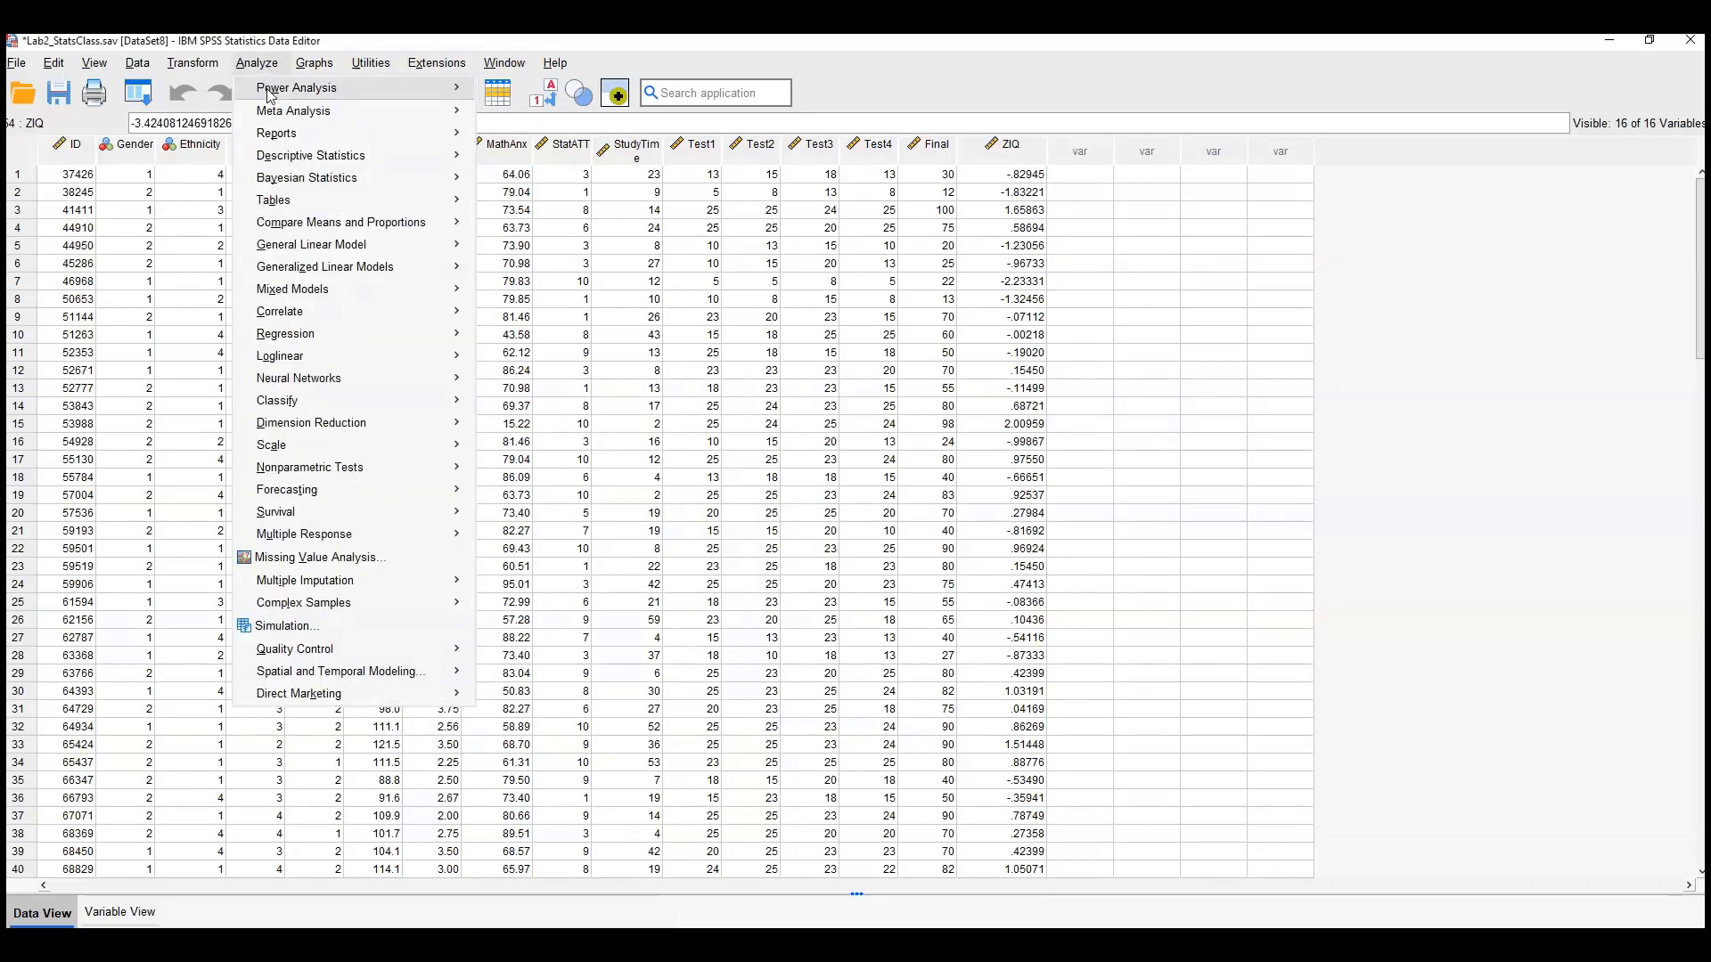
pyautogui.moveTo(323, 318)
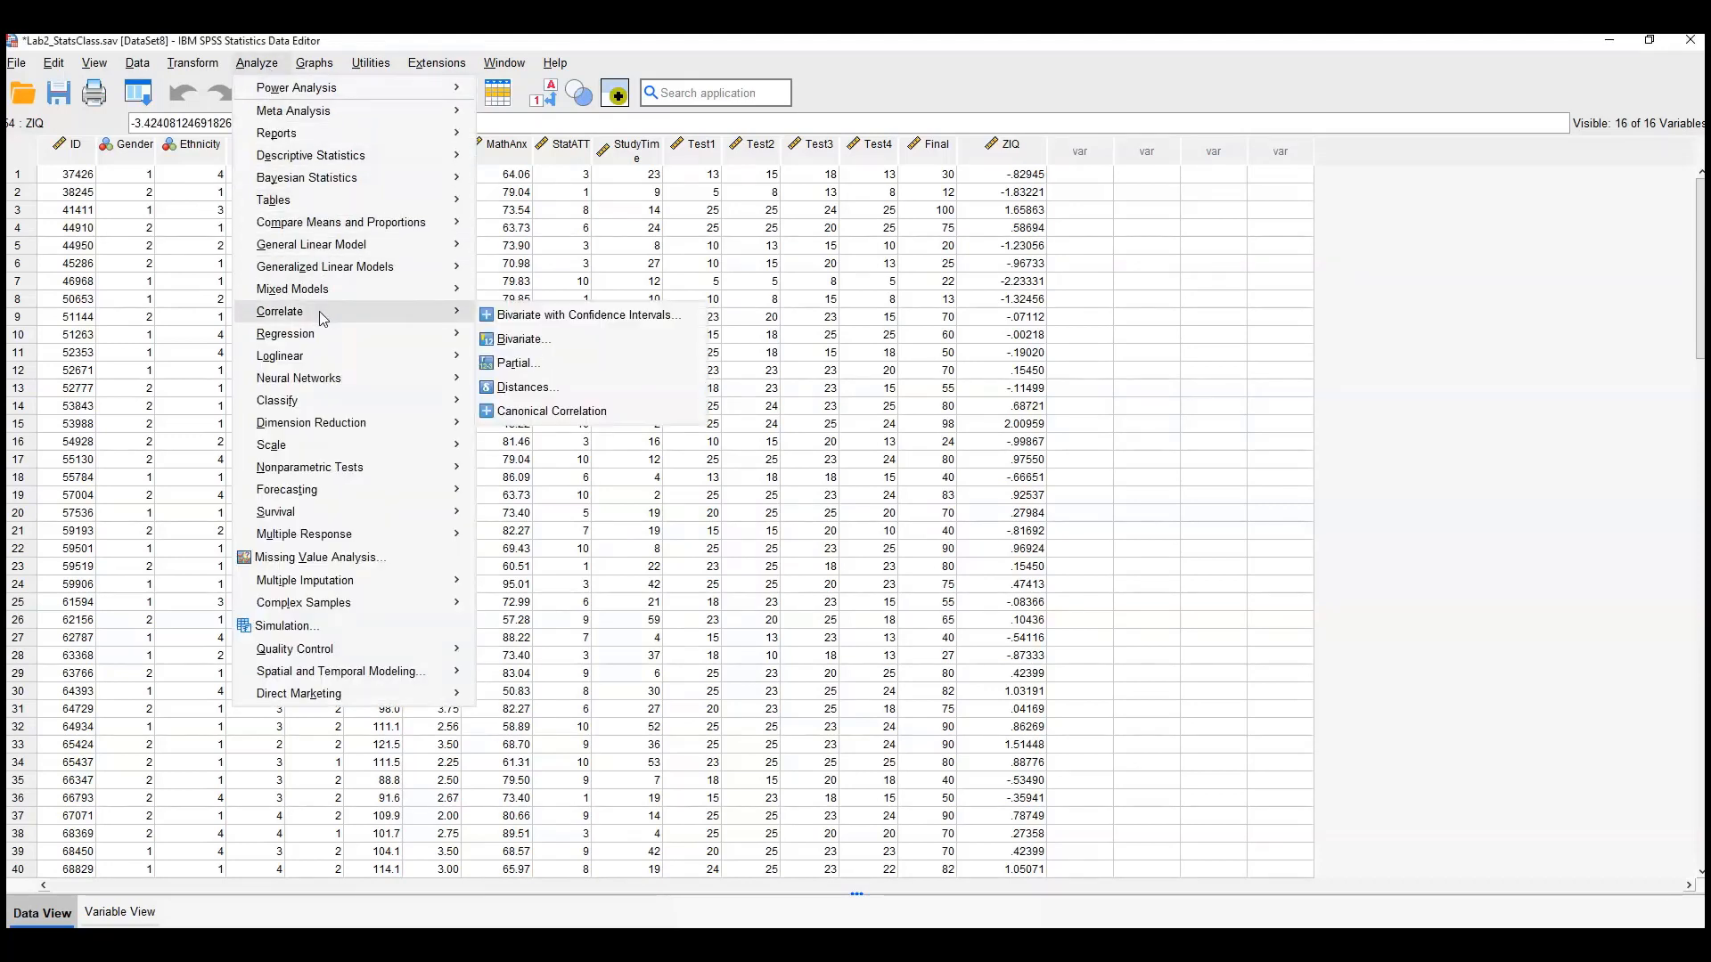
pyautogui.click(535, 346)
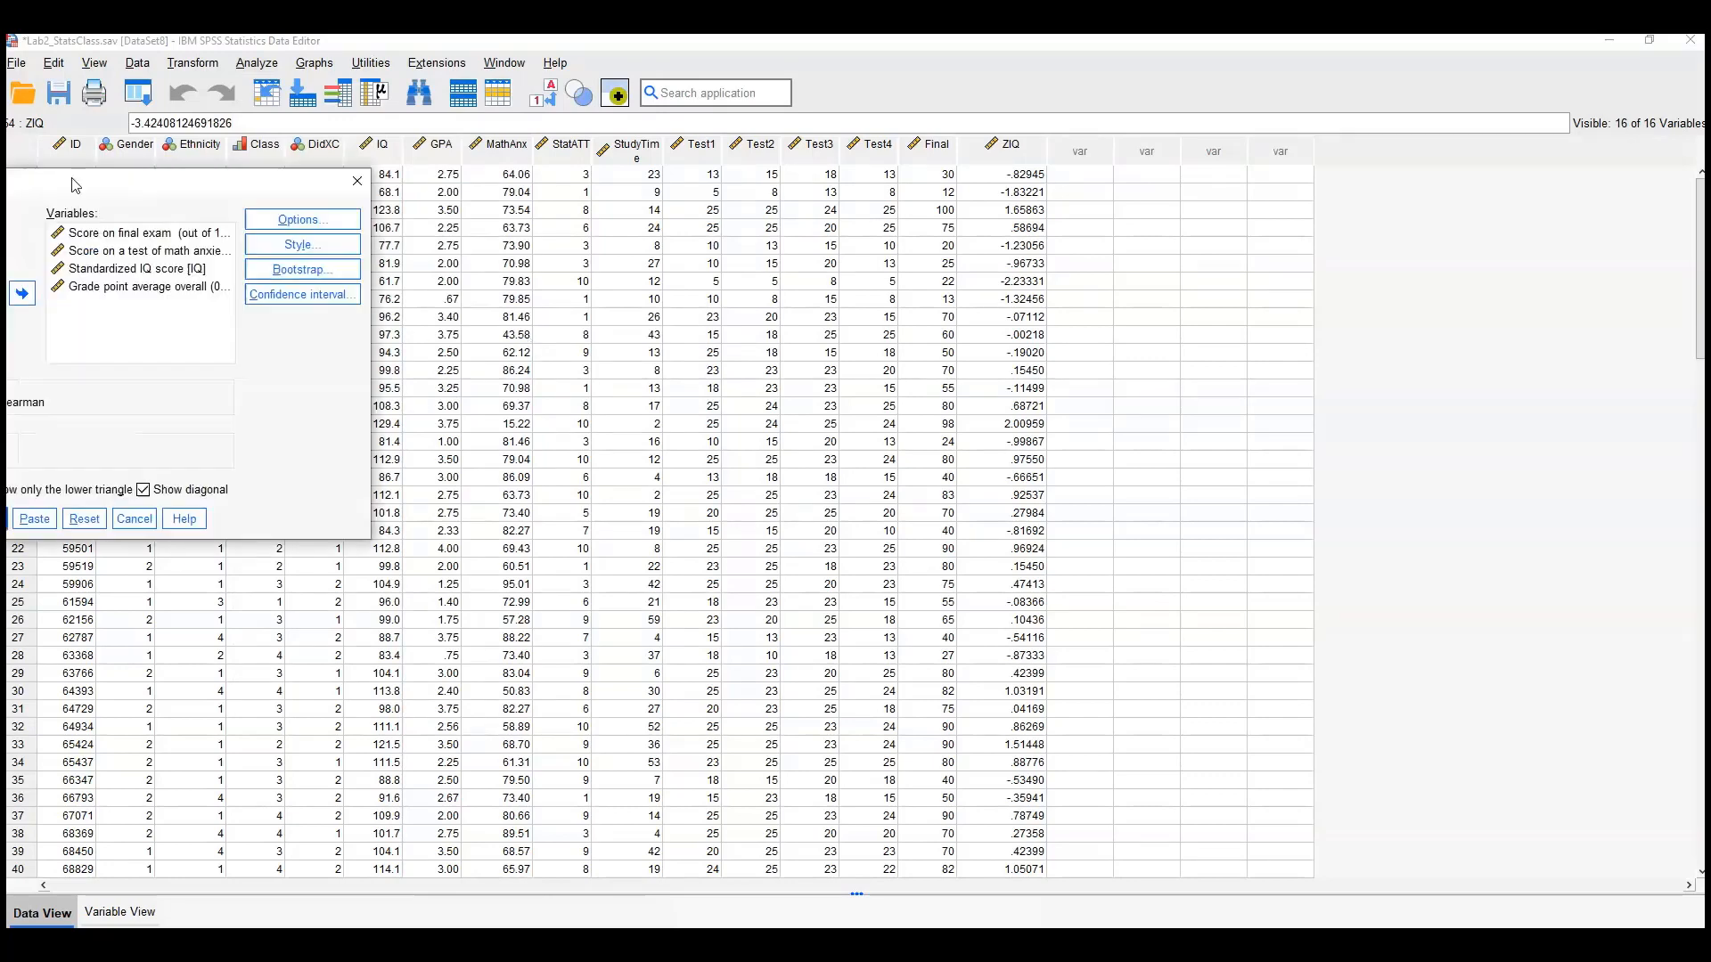
pyautogui.click(958, 287)
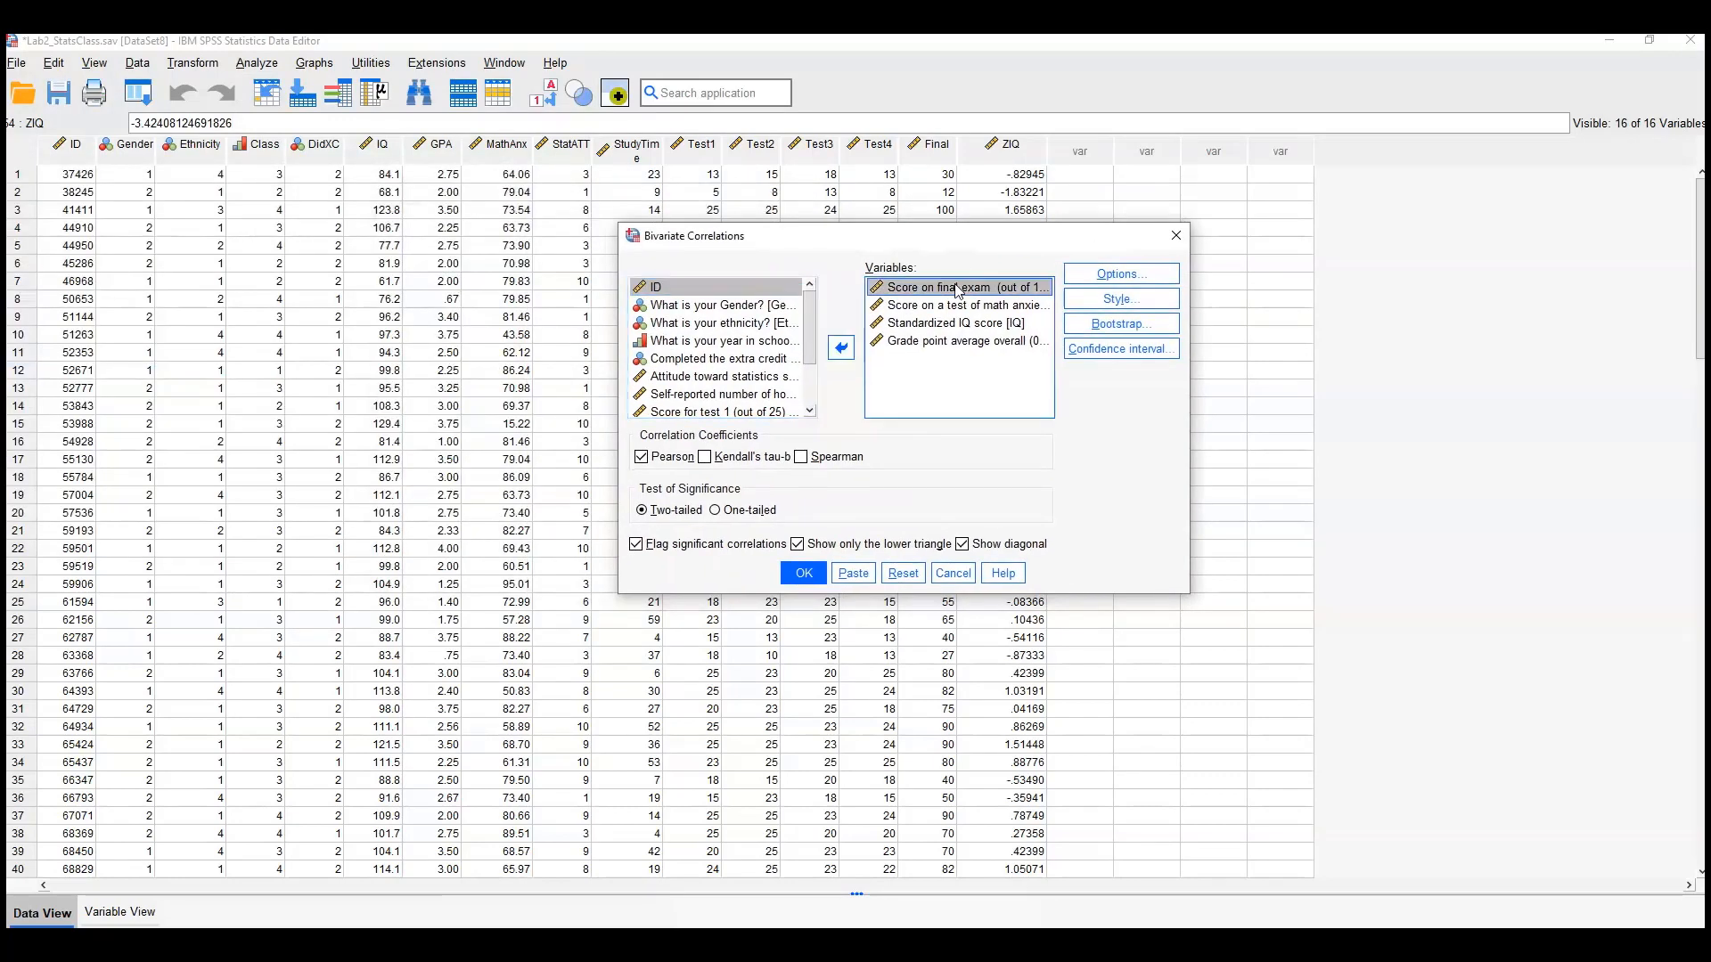
pyautogui.keyDown('shift'); pyautogui.click(944, 340); pyautogui.keyUp('shift')
pyautogui.click(840, 347)
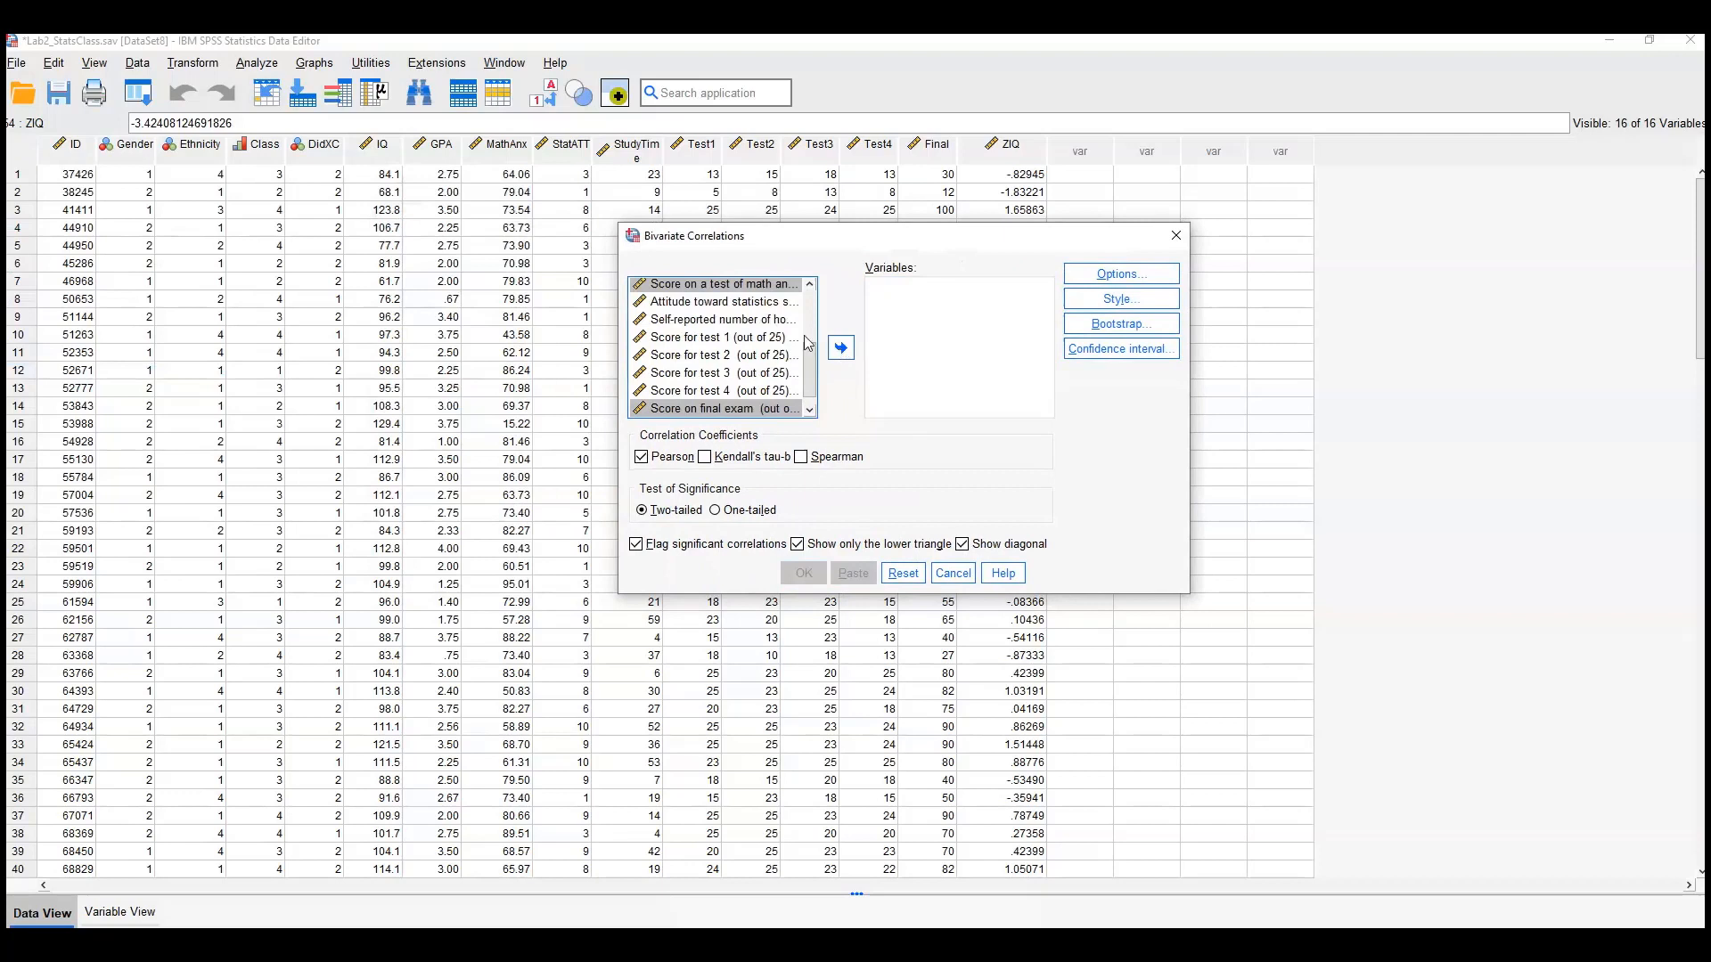
pyautogui.scroll(3, 806, 329)
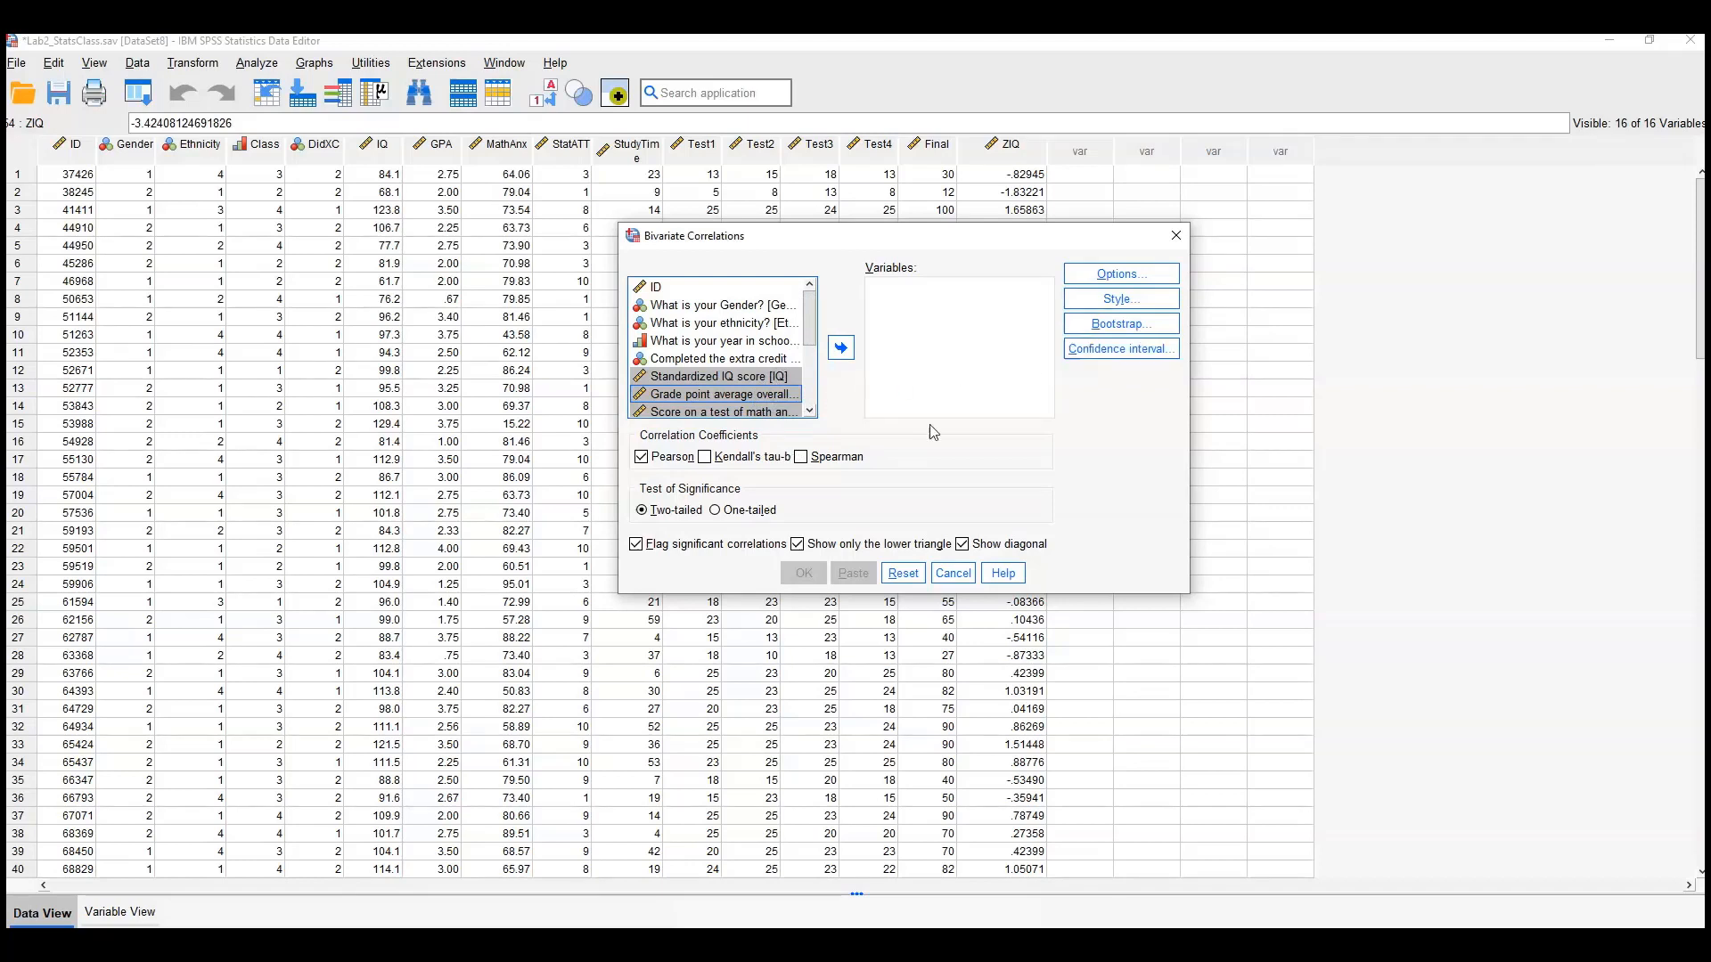
pyautogui.click(906, 573)
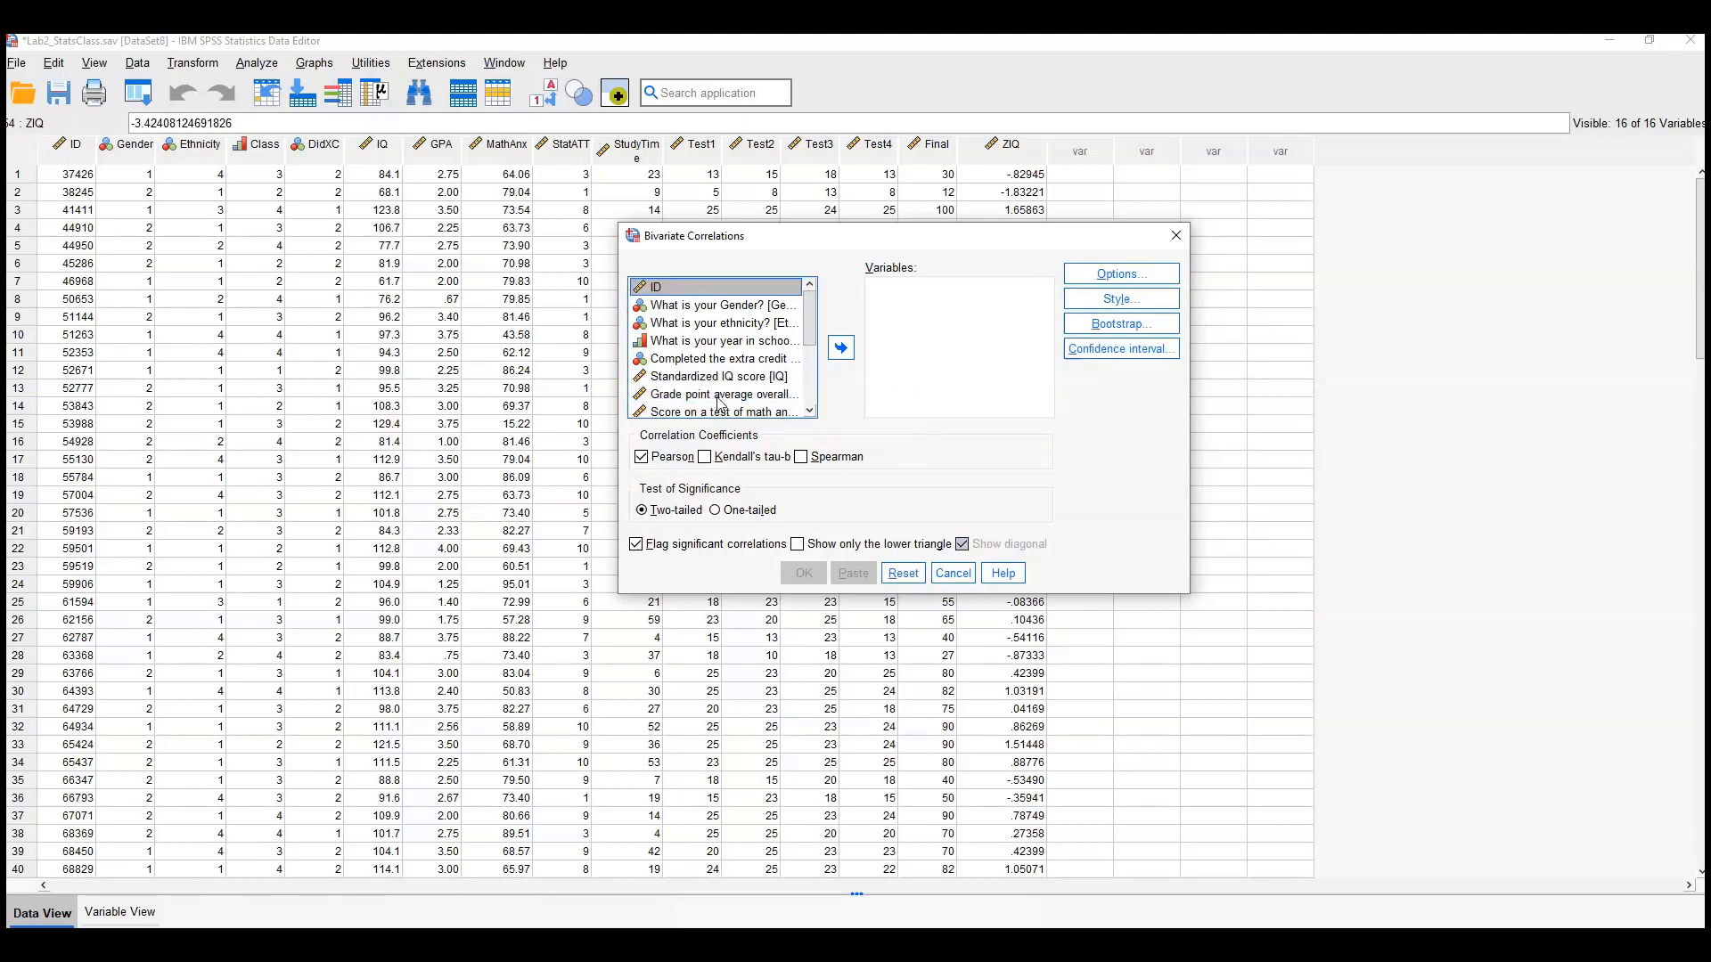
# Run a two-tailed Pearson correlation of overall grade point average and final exam score, showing only the lower triangle
pyautogui.click(718, 394)
pyautogui.click(841, 348)
pyautogui.moveTo(809, 316); pyautogui.dragTo(809, 403)
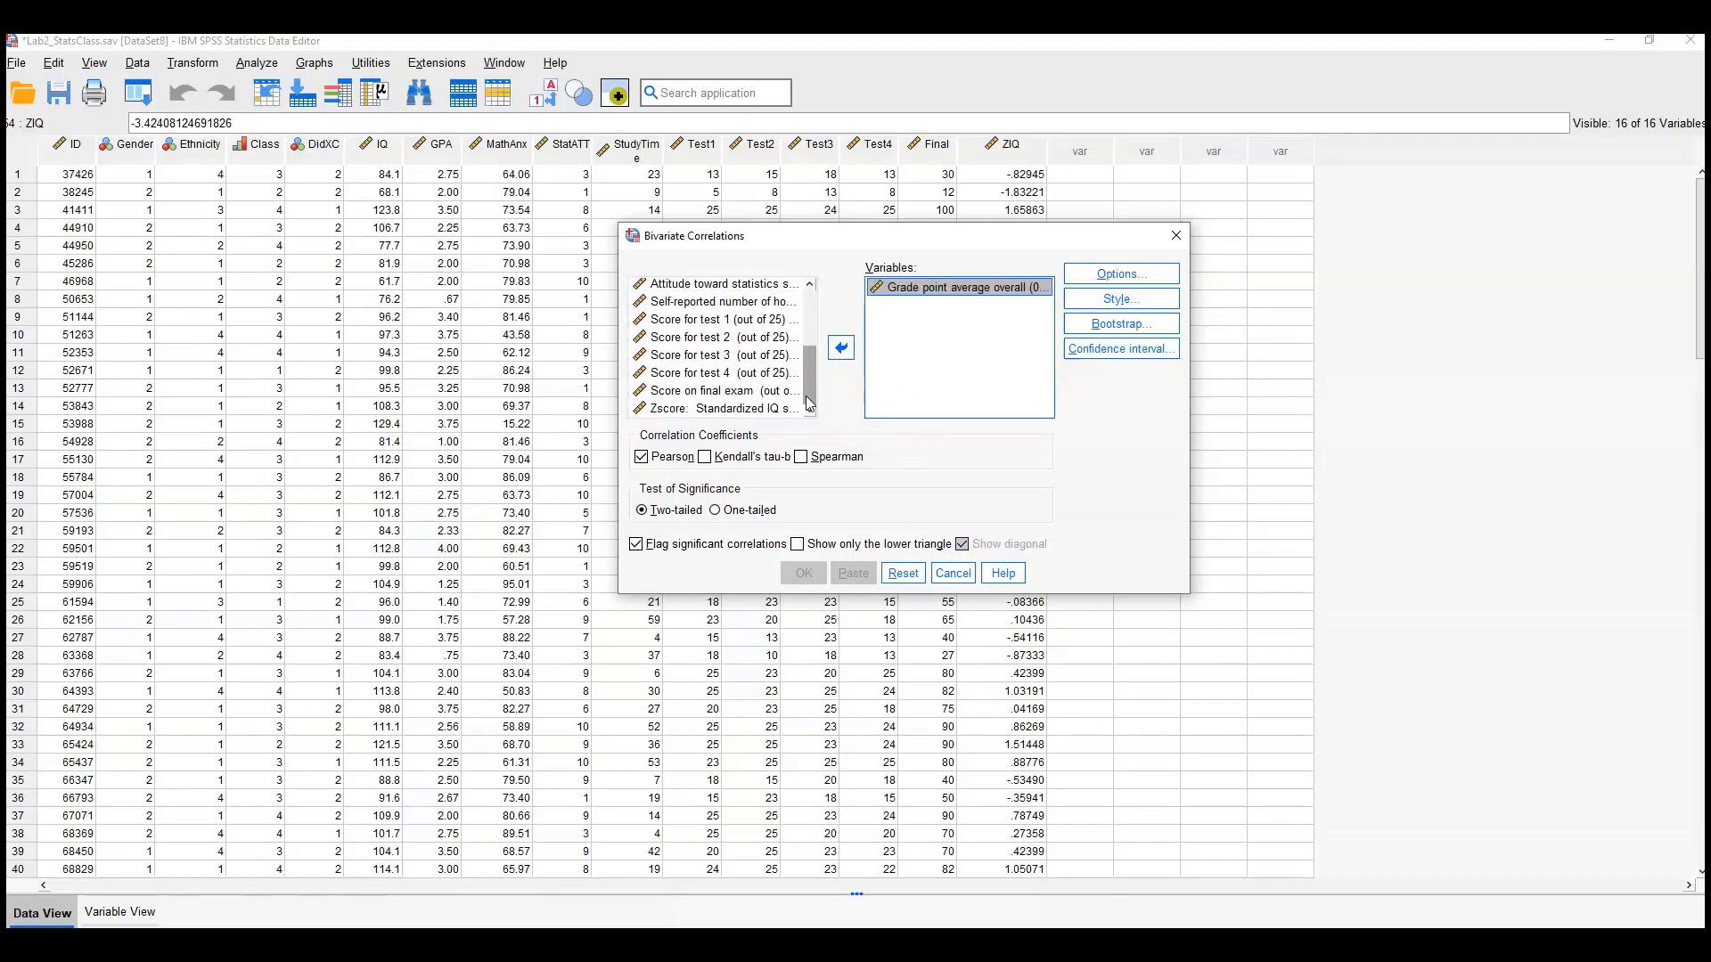
pyautogui.click(762, 392)
pyautogui.click(840, 347)
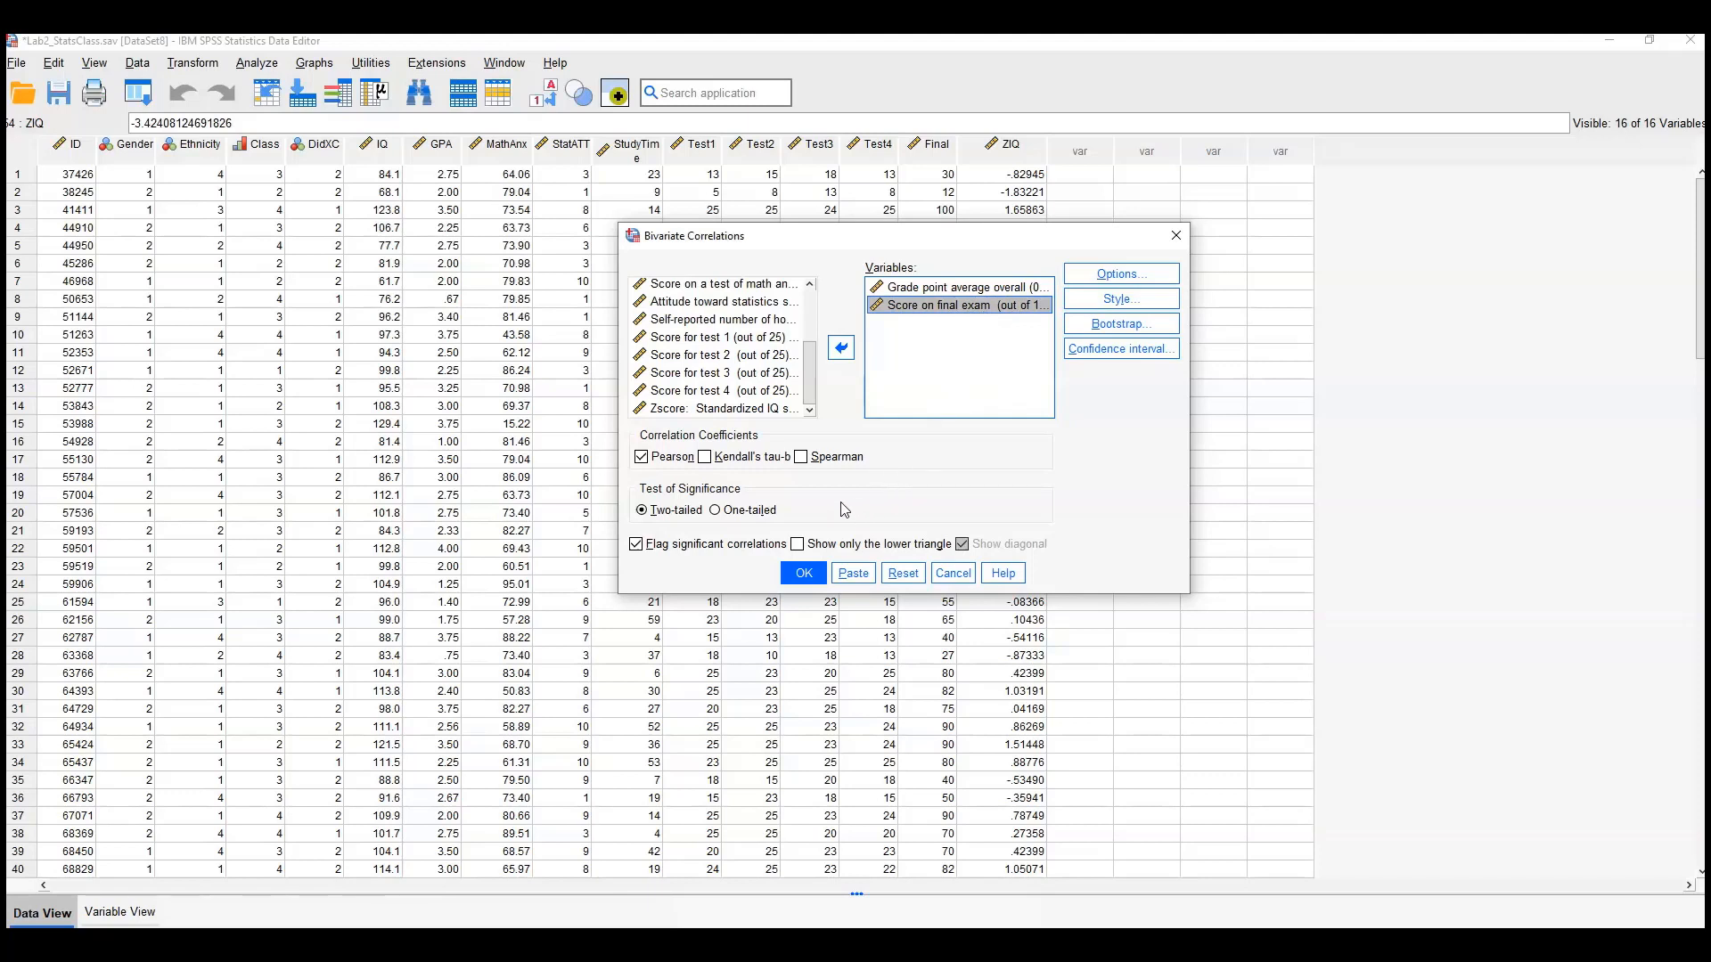
pyautogui.click(807, 544)
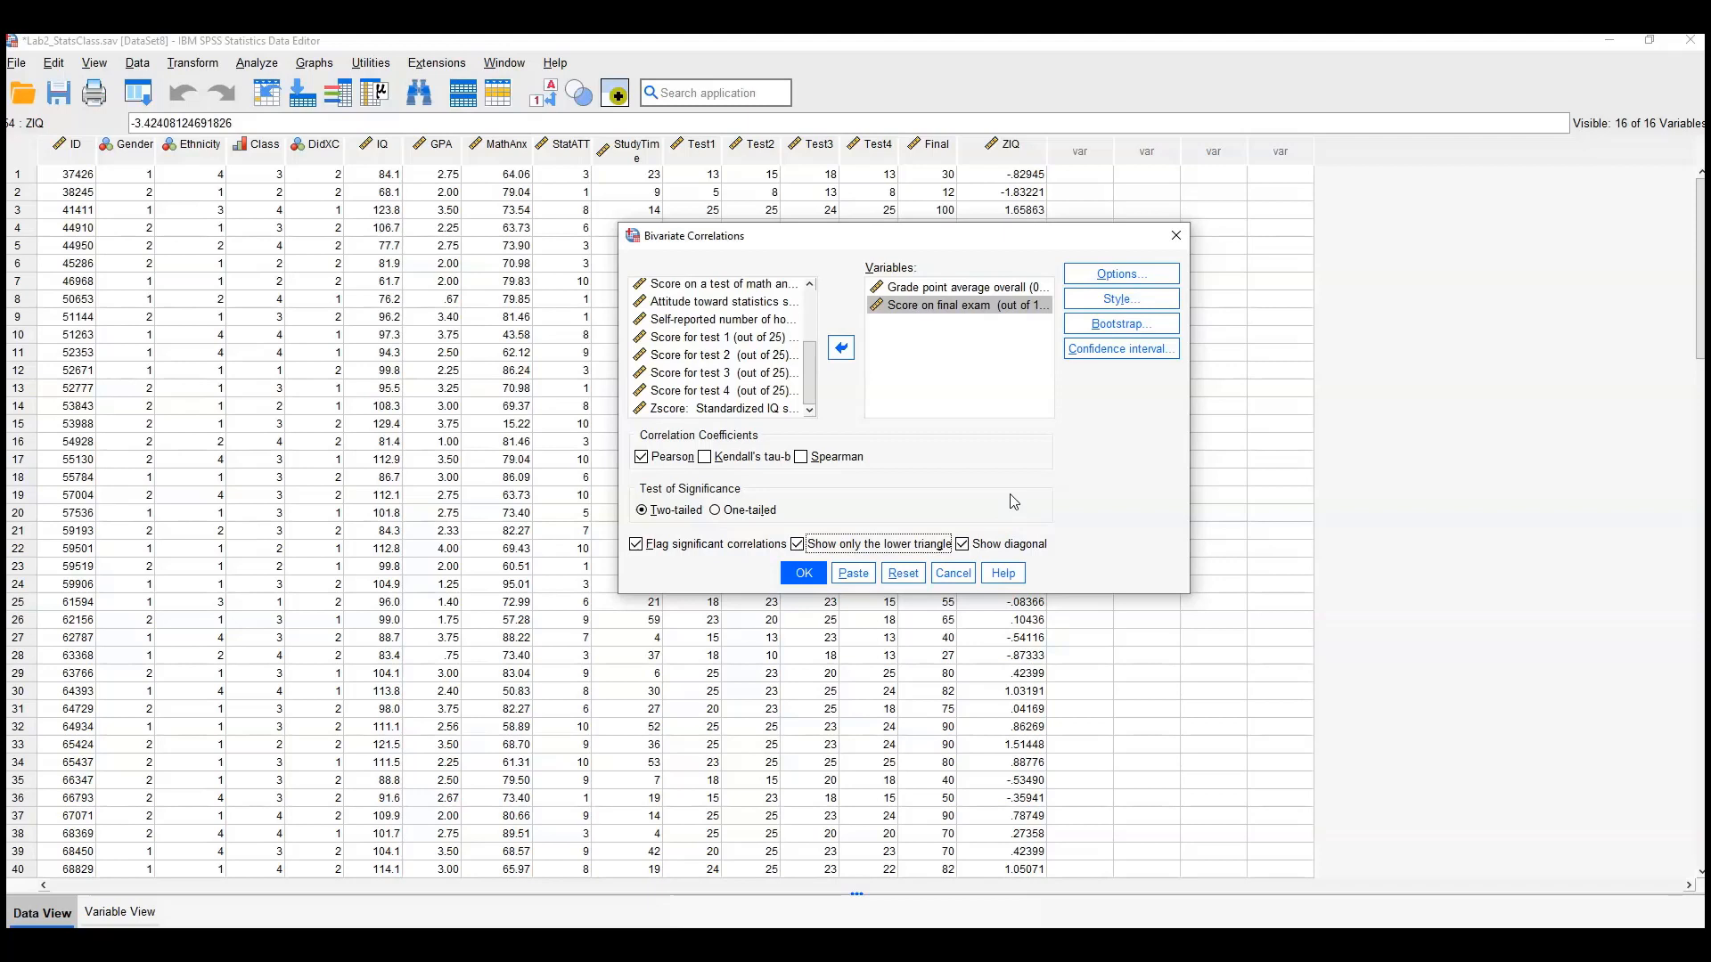
pyautogui.click(804, 573)
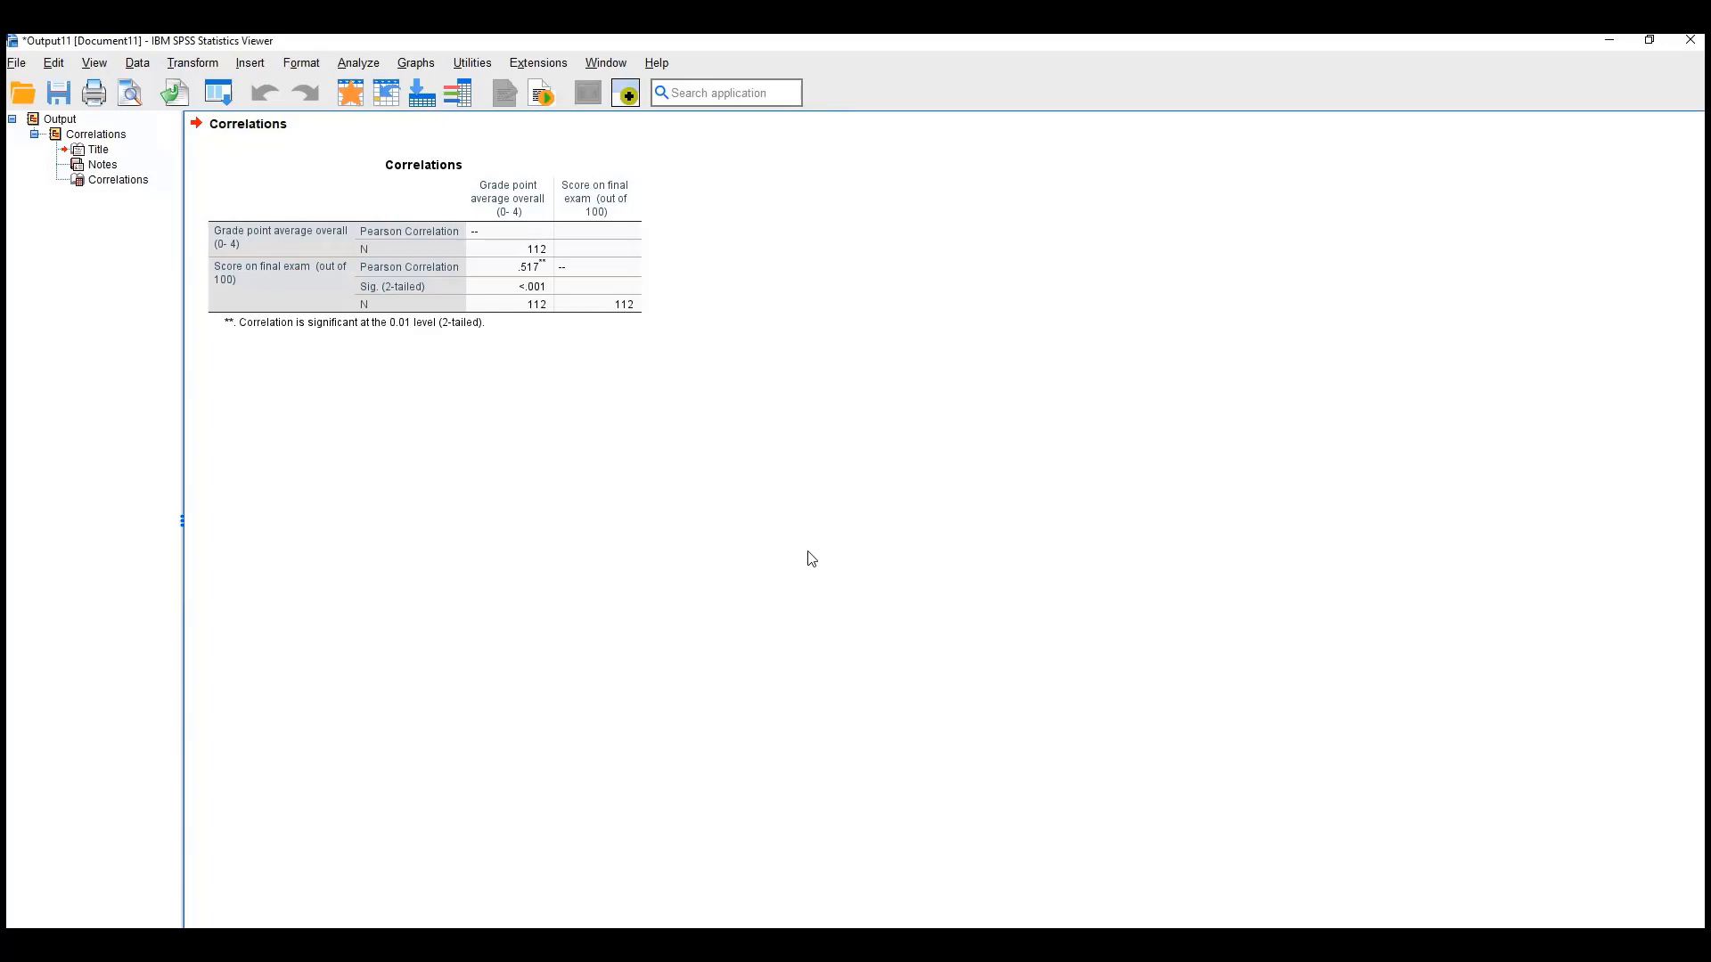
pyautogui.click(608, 271)
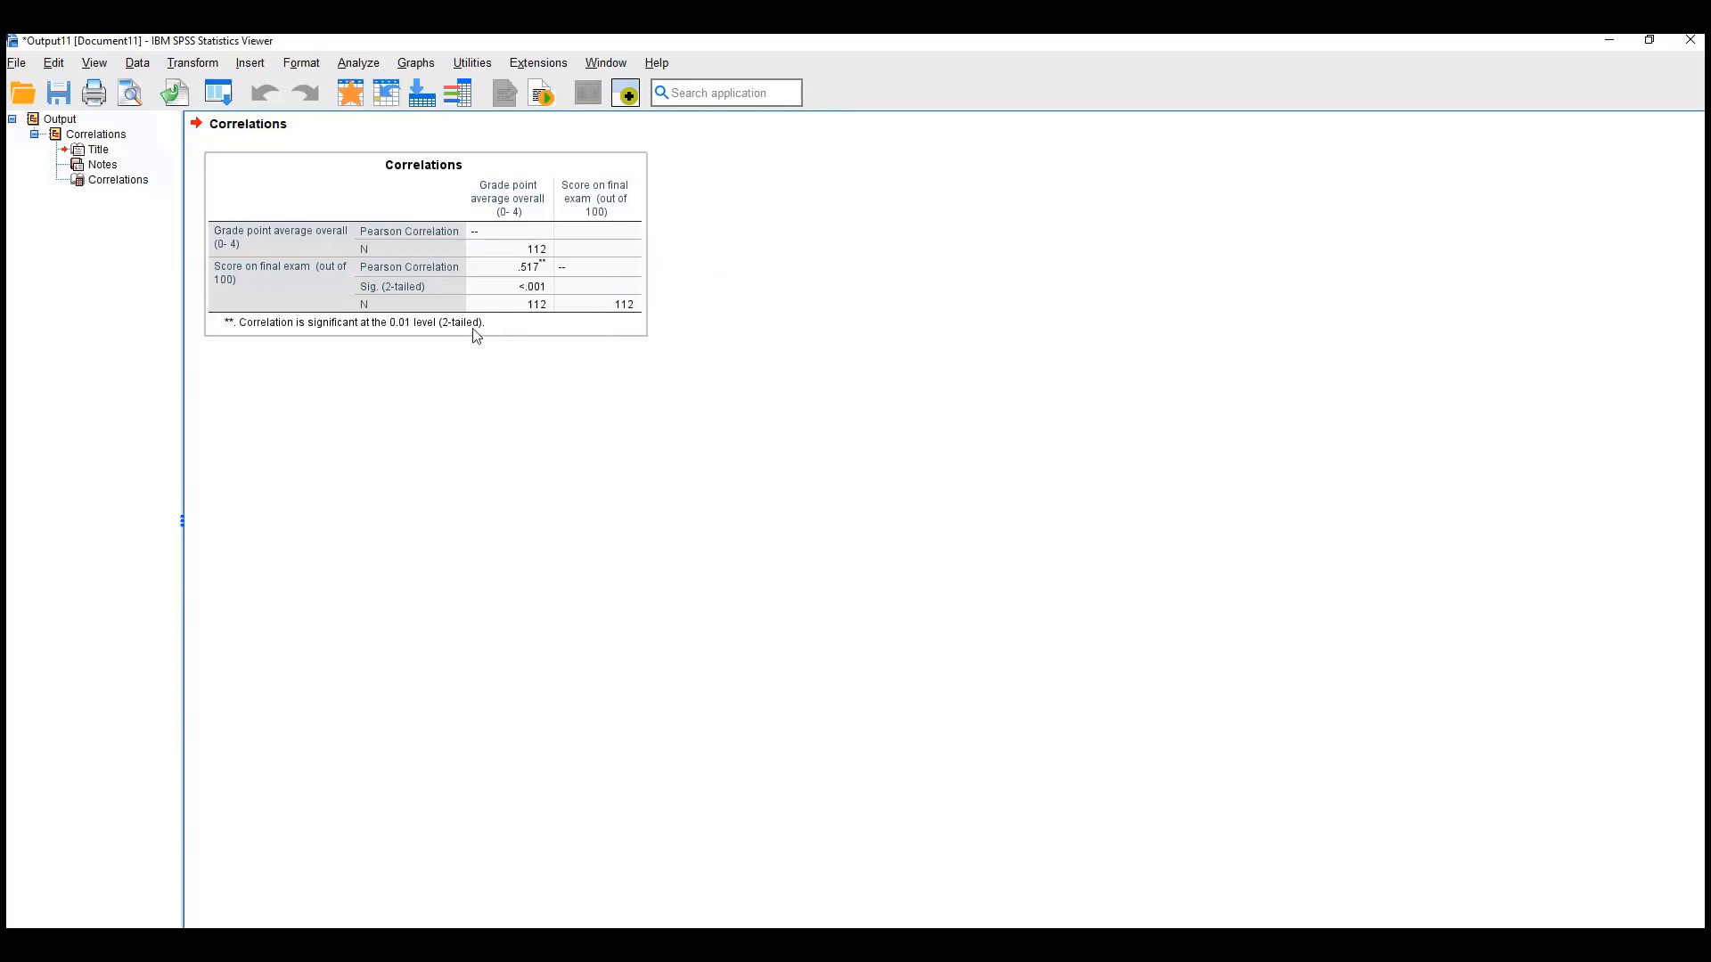
pyautogui.click(799, 399)
pyautogui.click(639, 402)
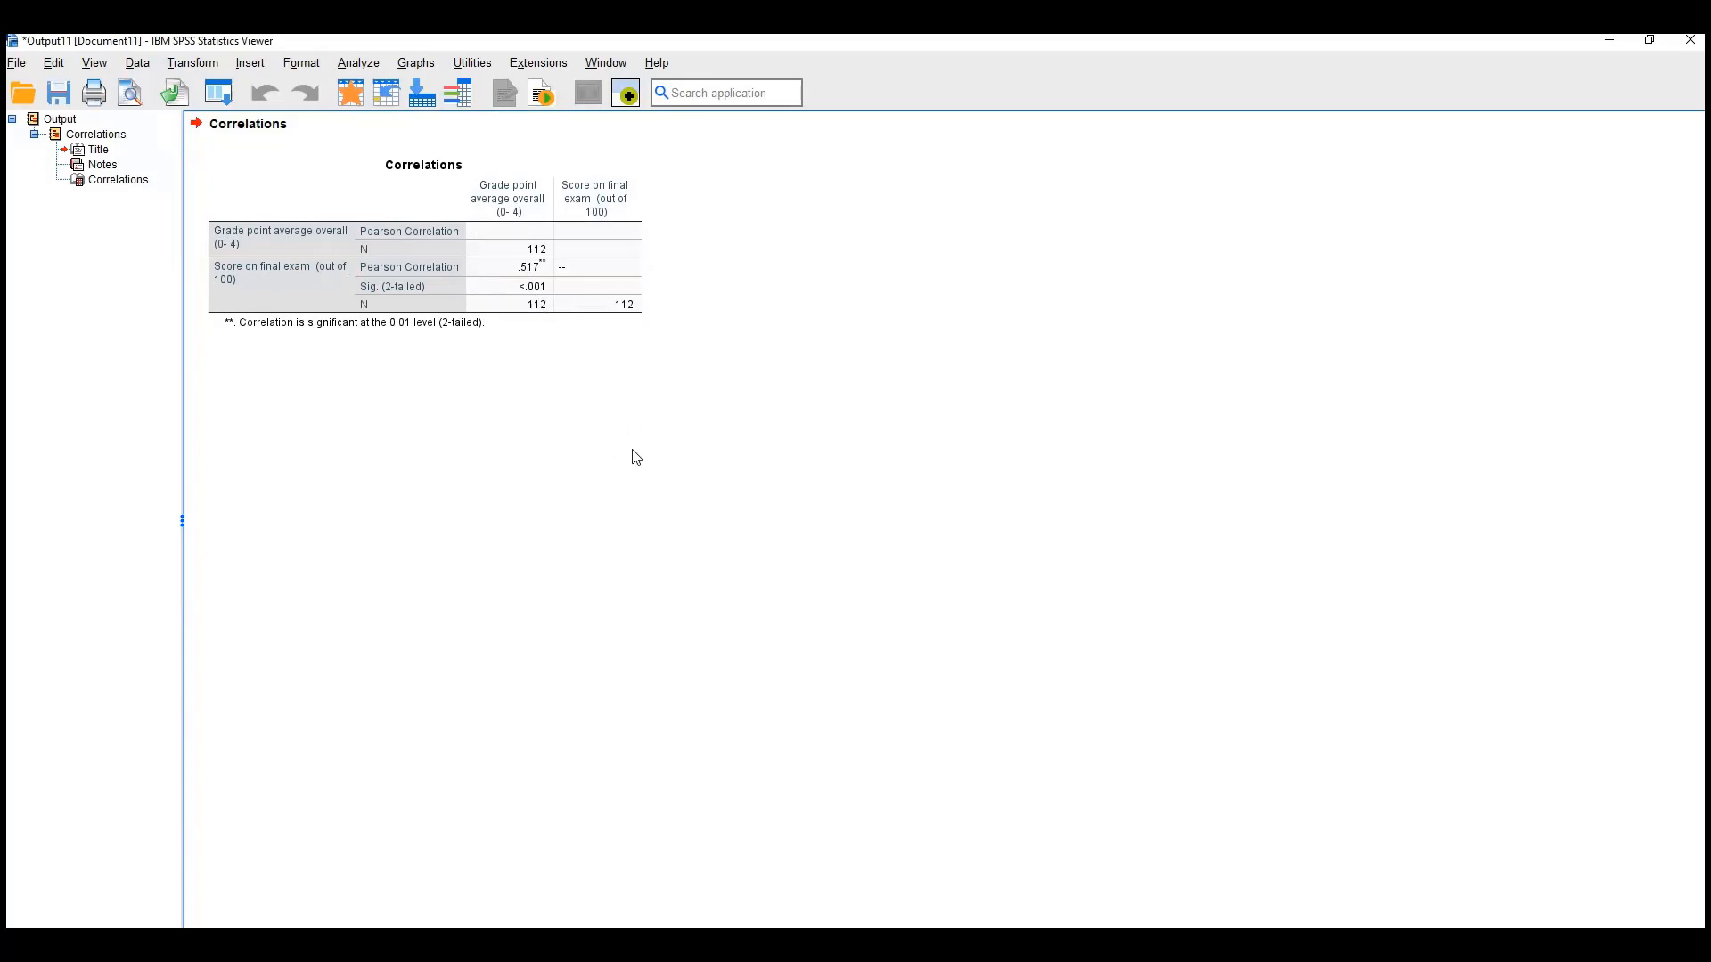
# Run a second bivariate correlation, replacing overall grade point average with the math anxiety test score alongside the final exam score
pyautogui.click(373, 63)
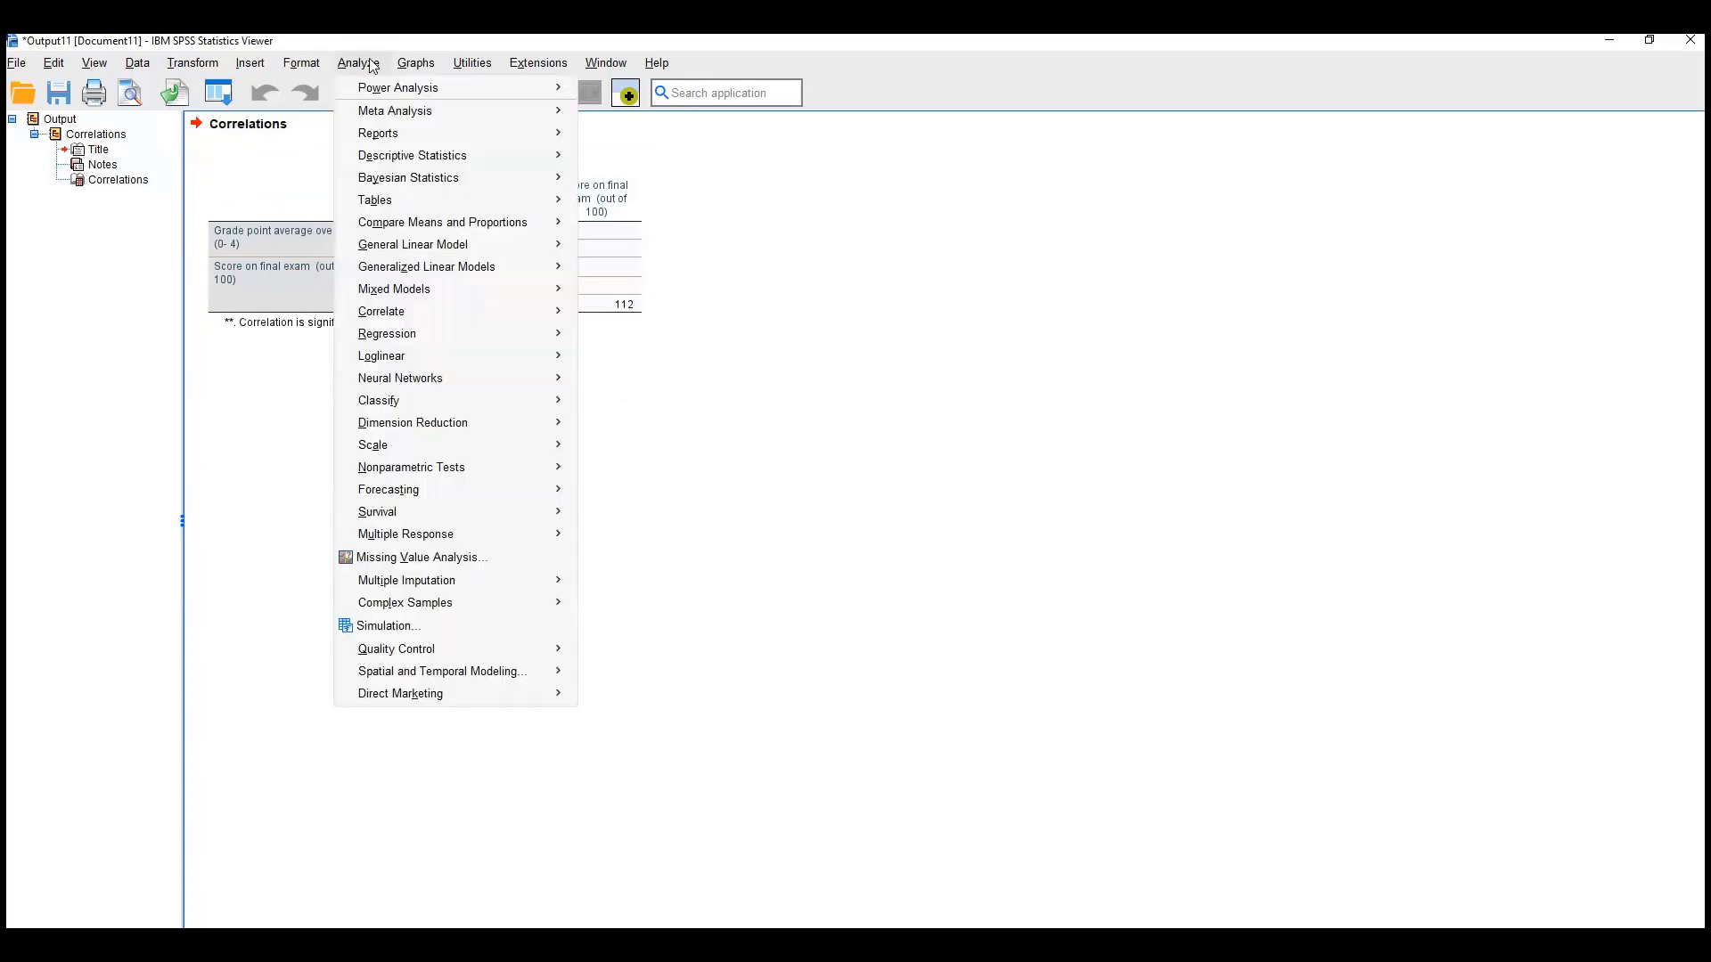
pyautogui.moveTo(433, 312)
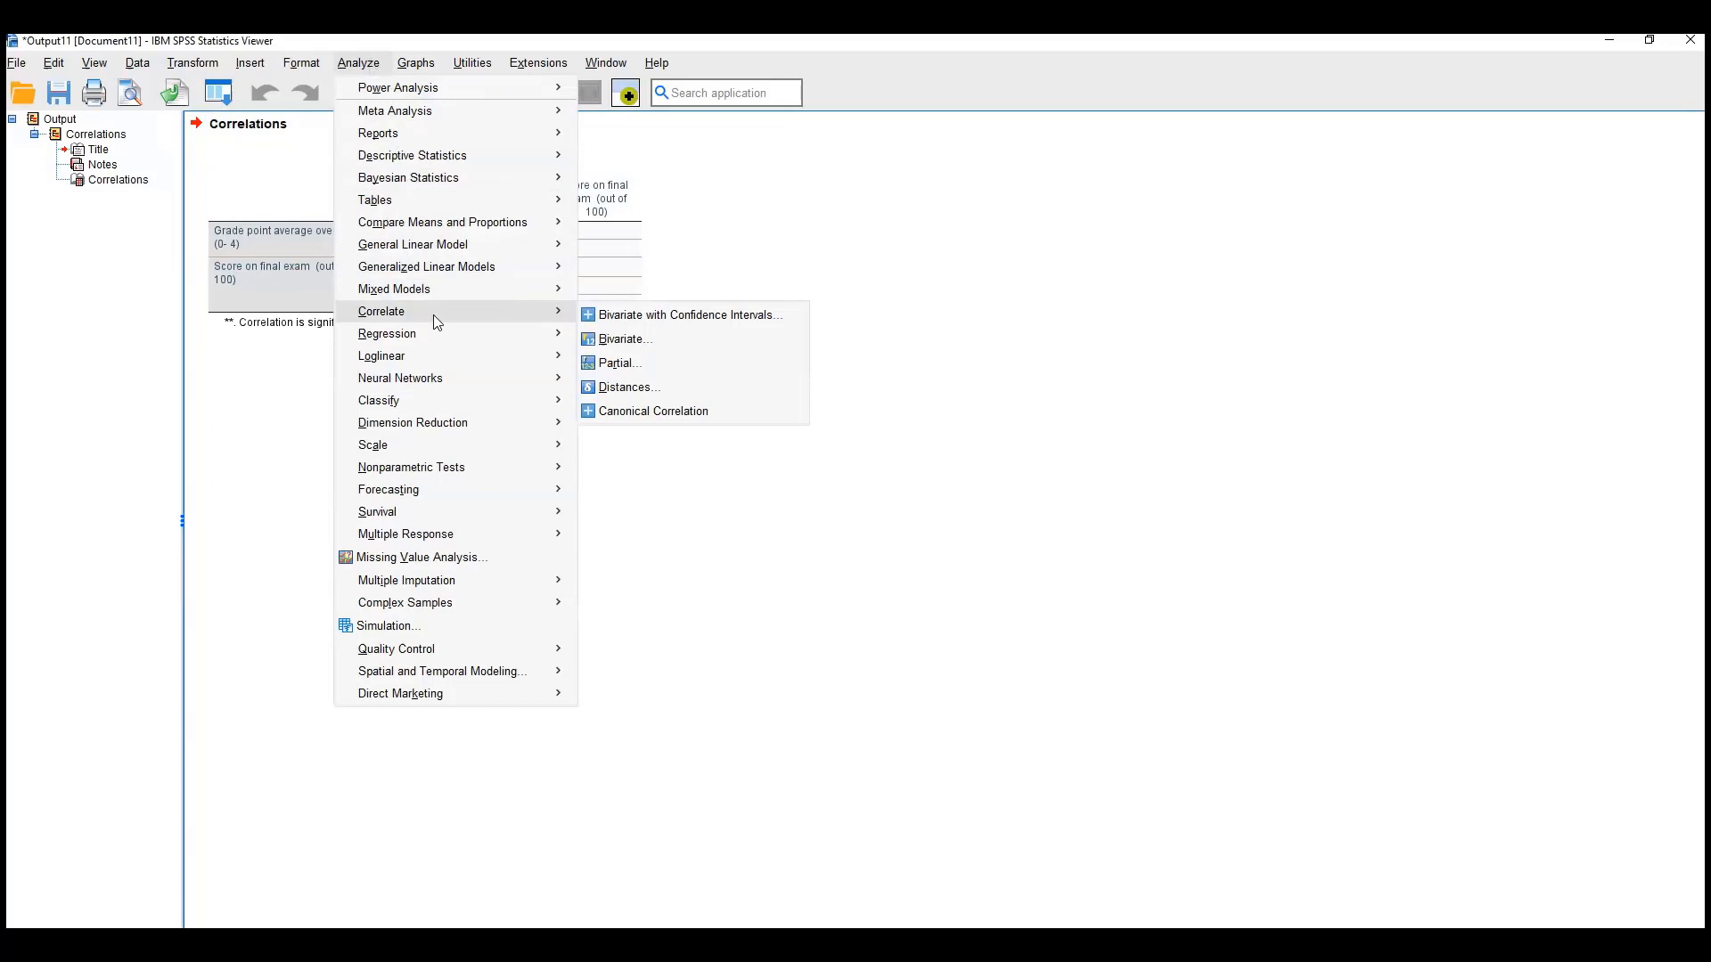
pyautogui.click(618, 342)
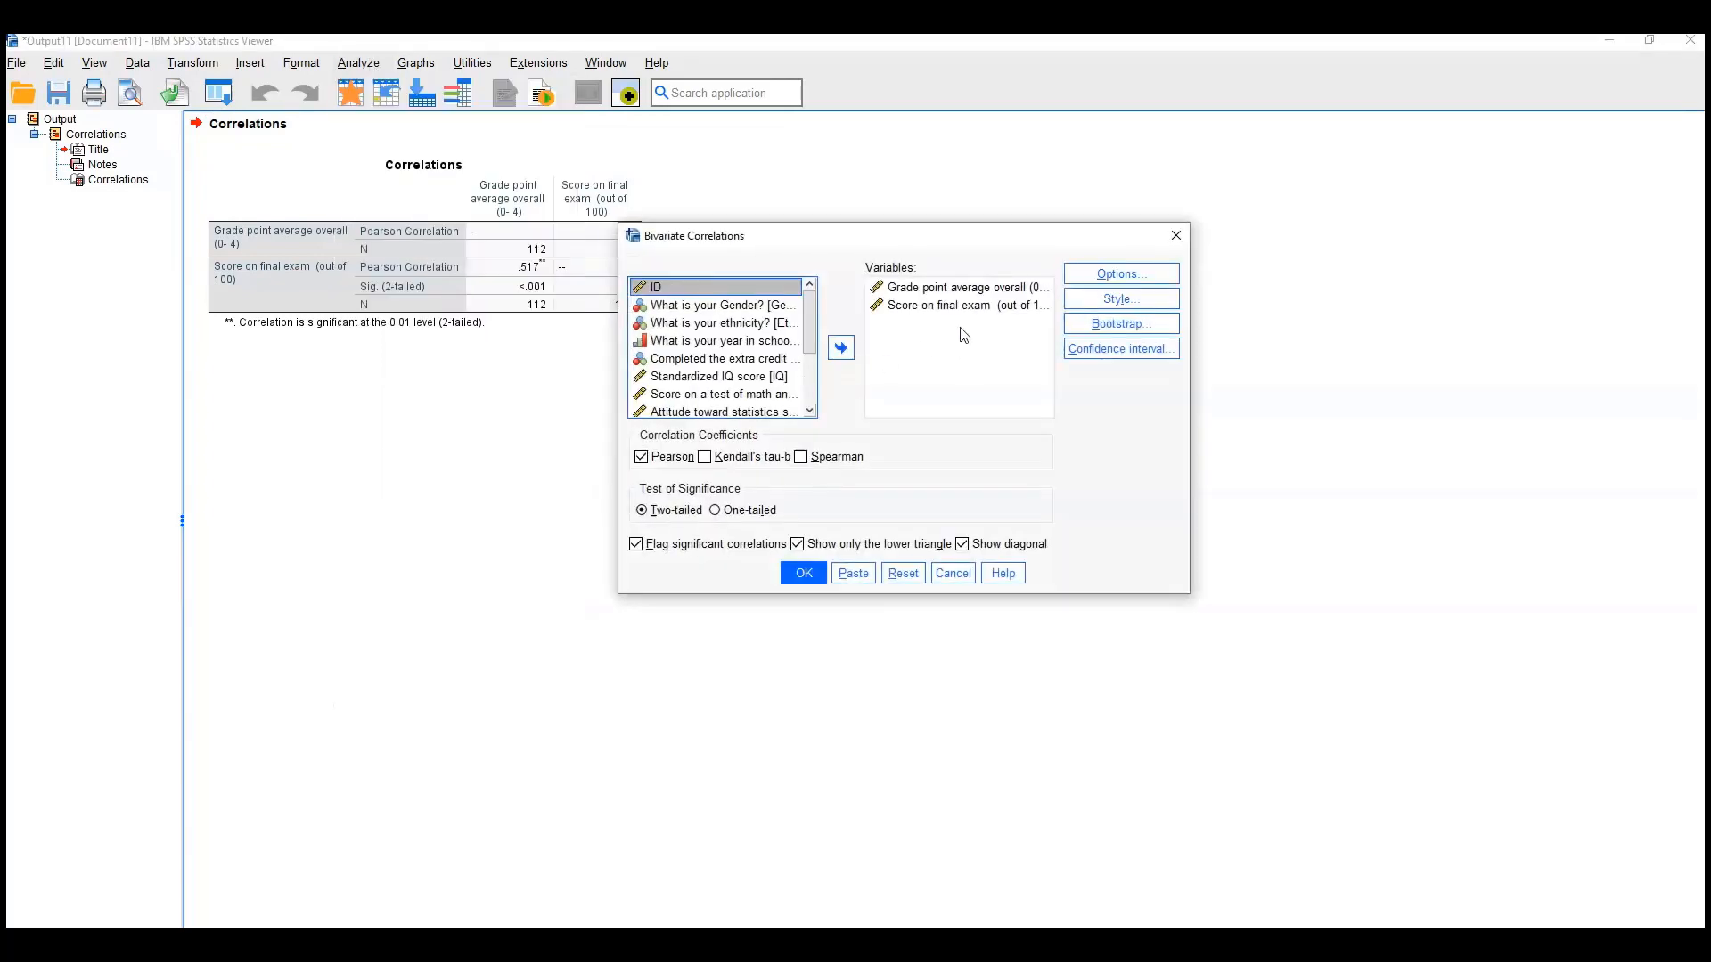
pyautogui.click(975, 294)
pyautogui.click(849, 352)
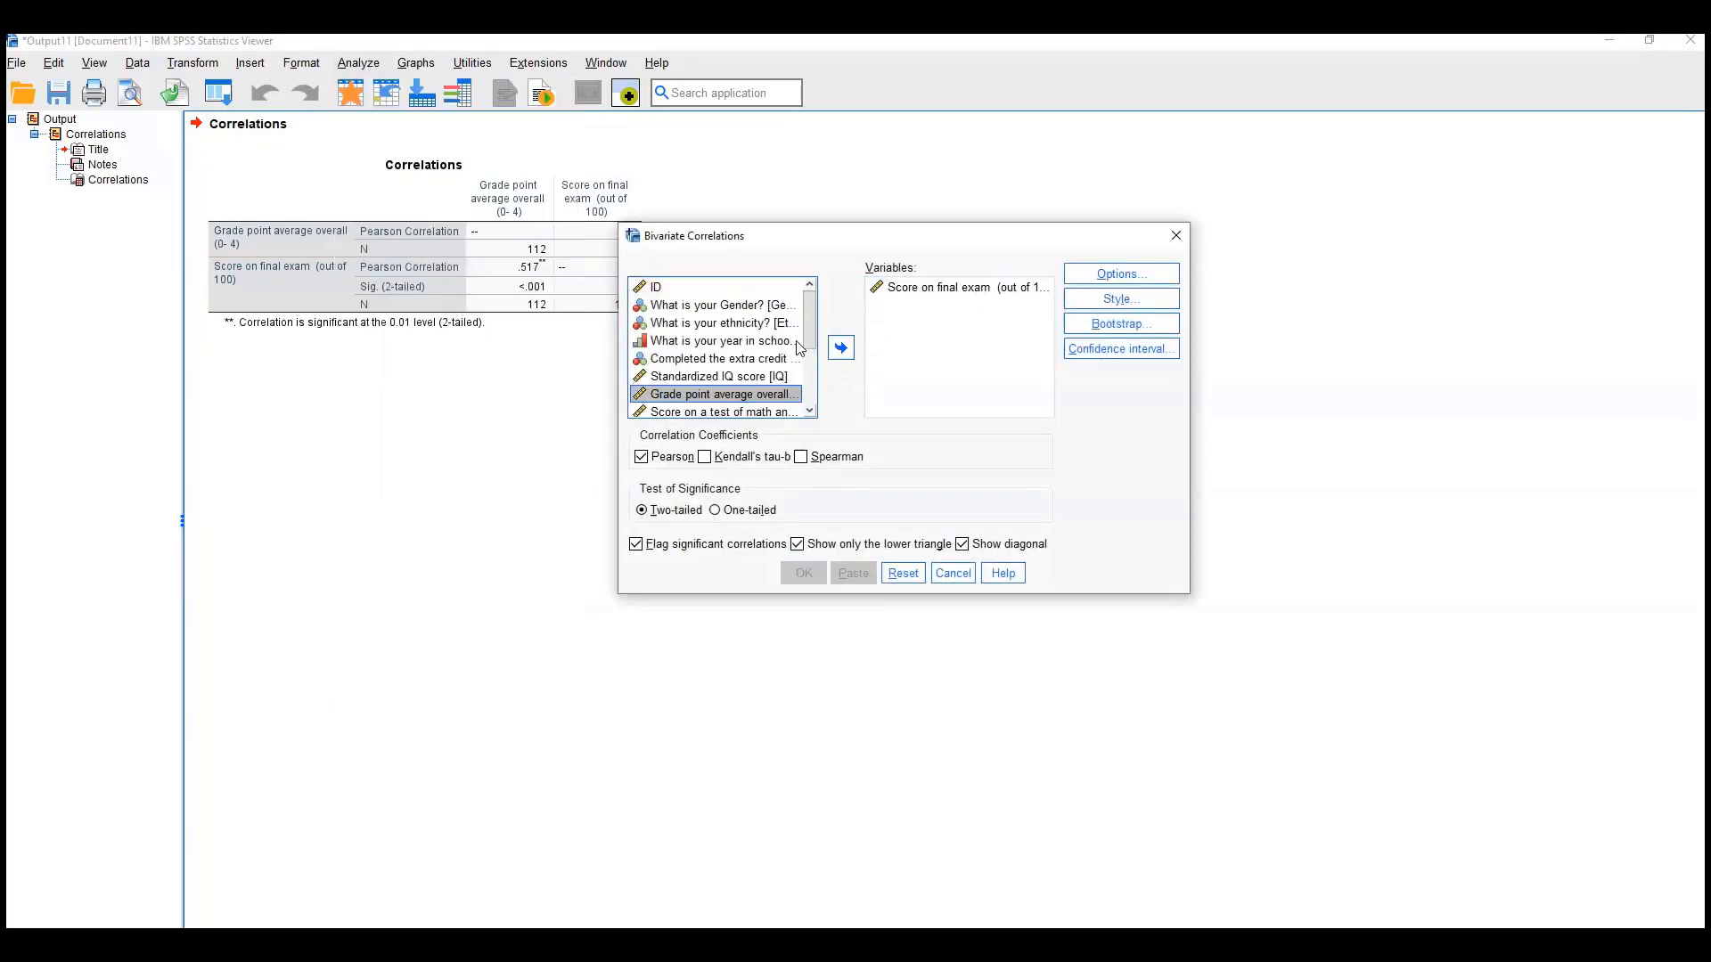
pyautogui.moveTo(809, 317); pyautogui.dragTo(811, 344)
pyautogui.click(751, 358)
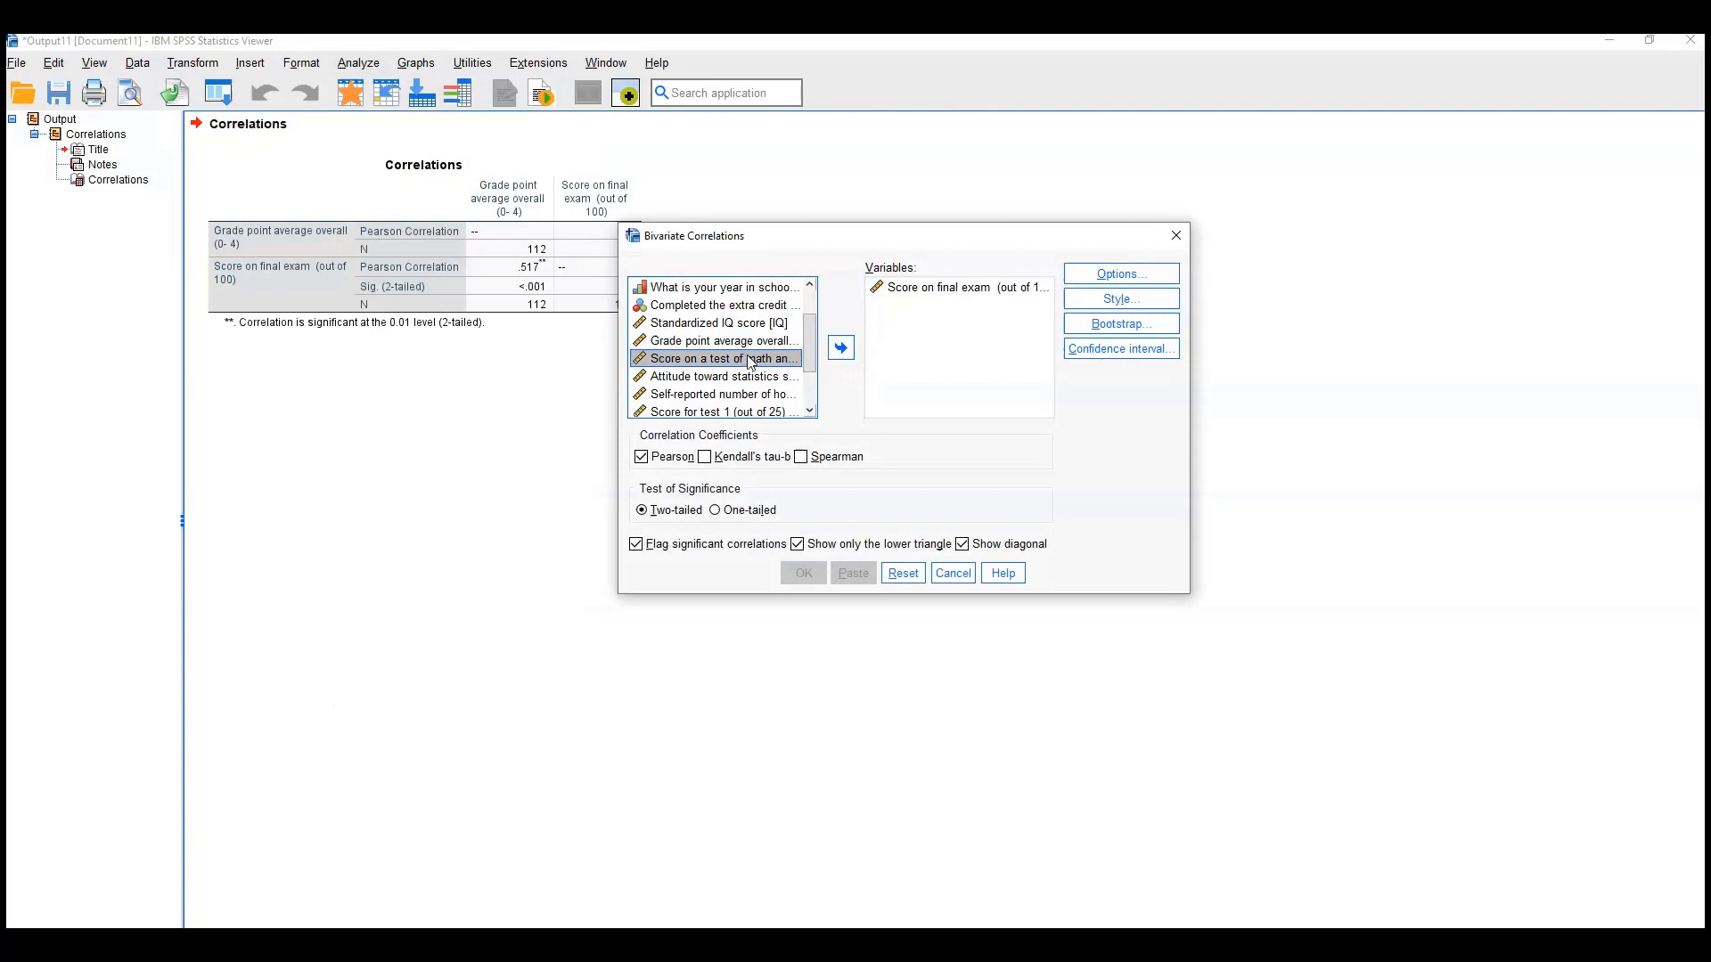
pyautogui.click(841, 347)
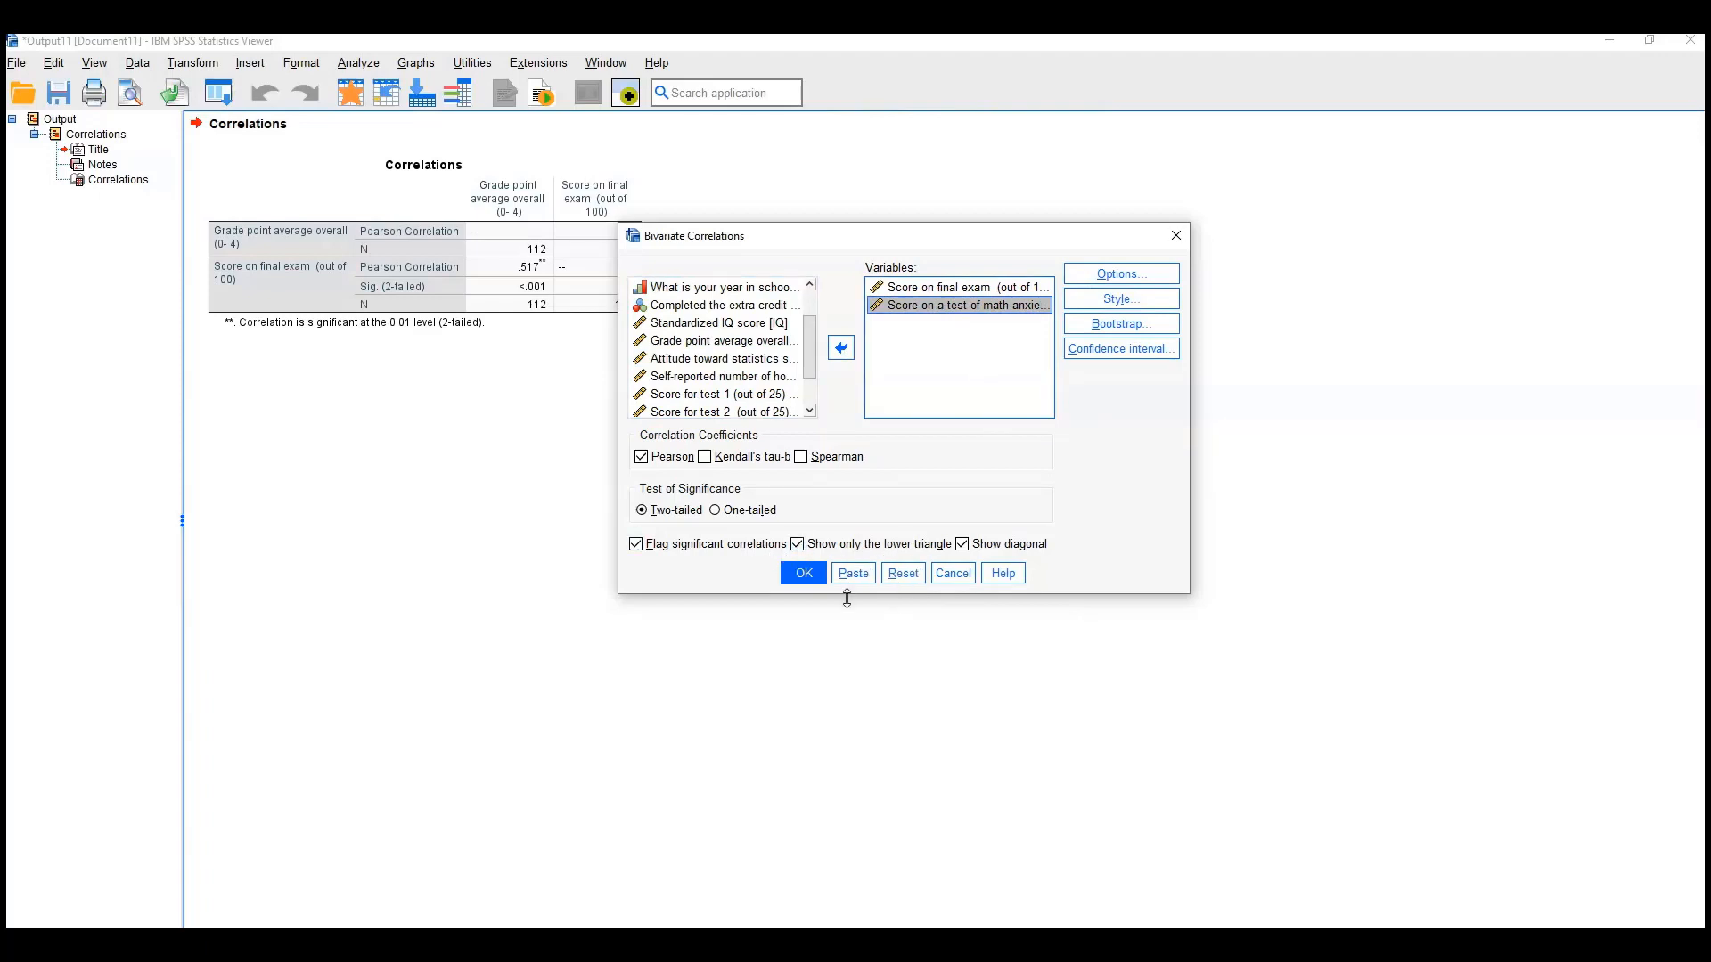
pyautogui.click(803, 573)
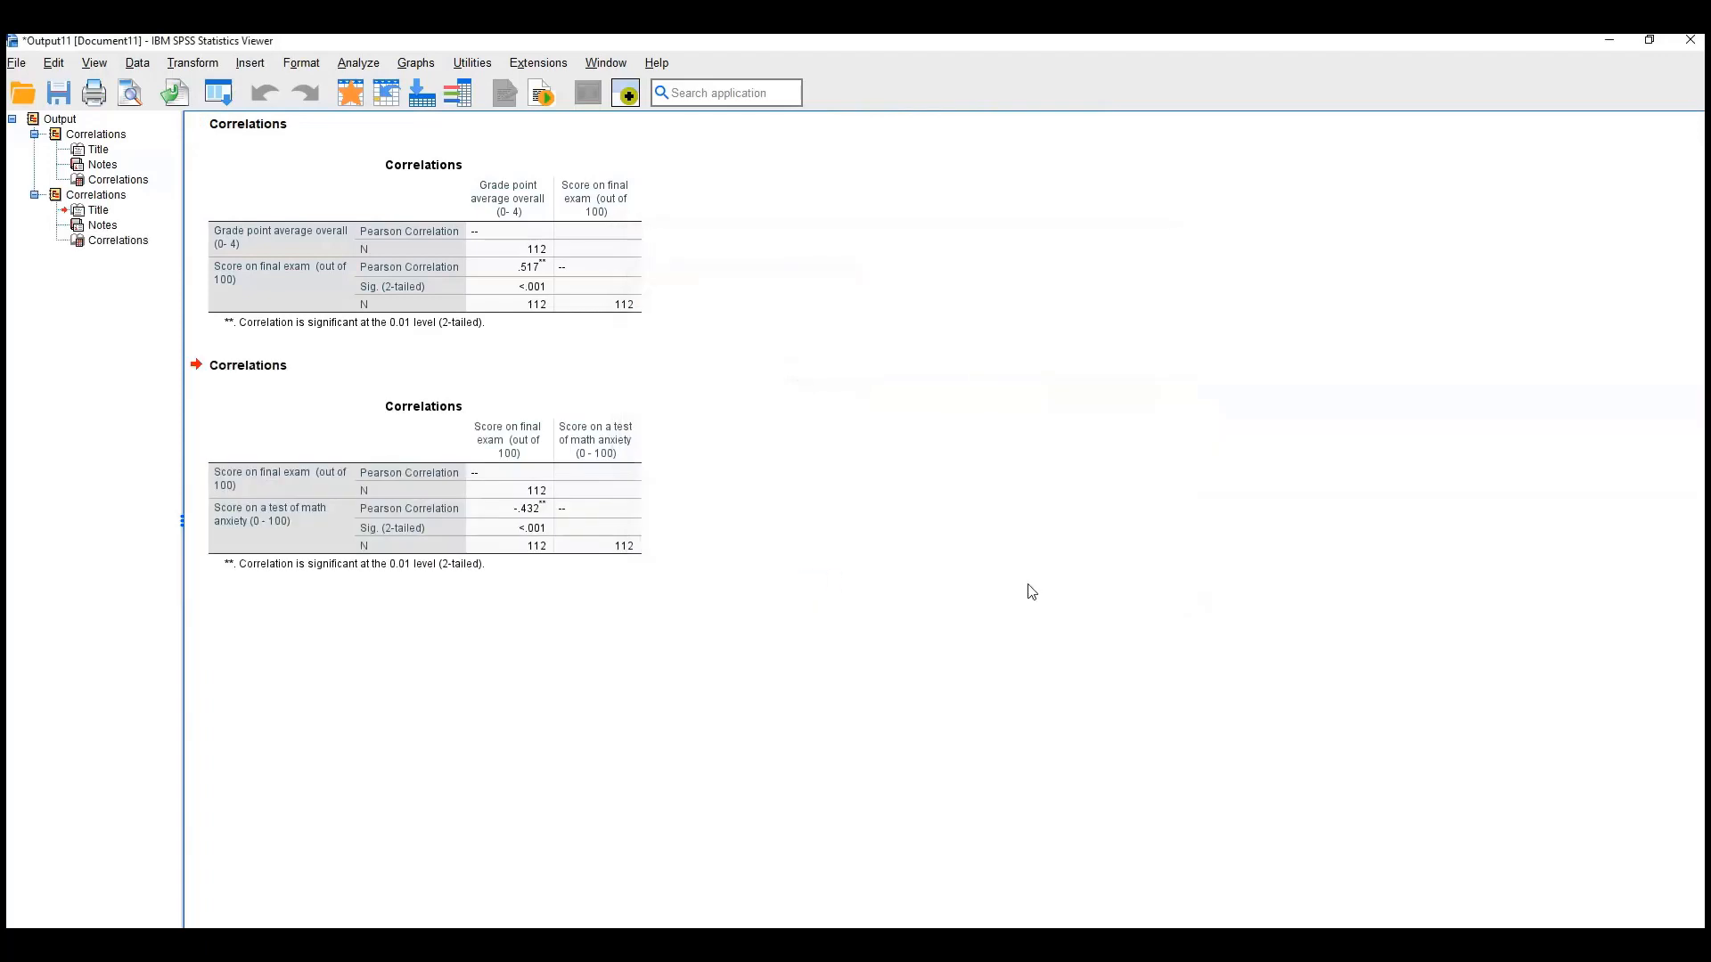
pyautogui.click(548, 540)
pyautogui.click(367, 533)
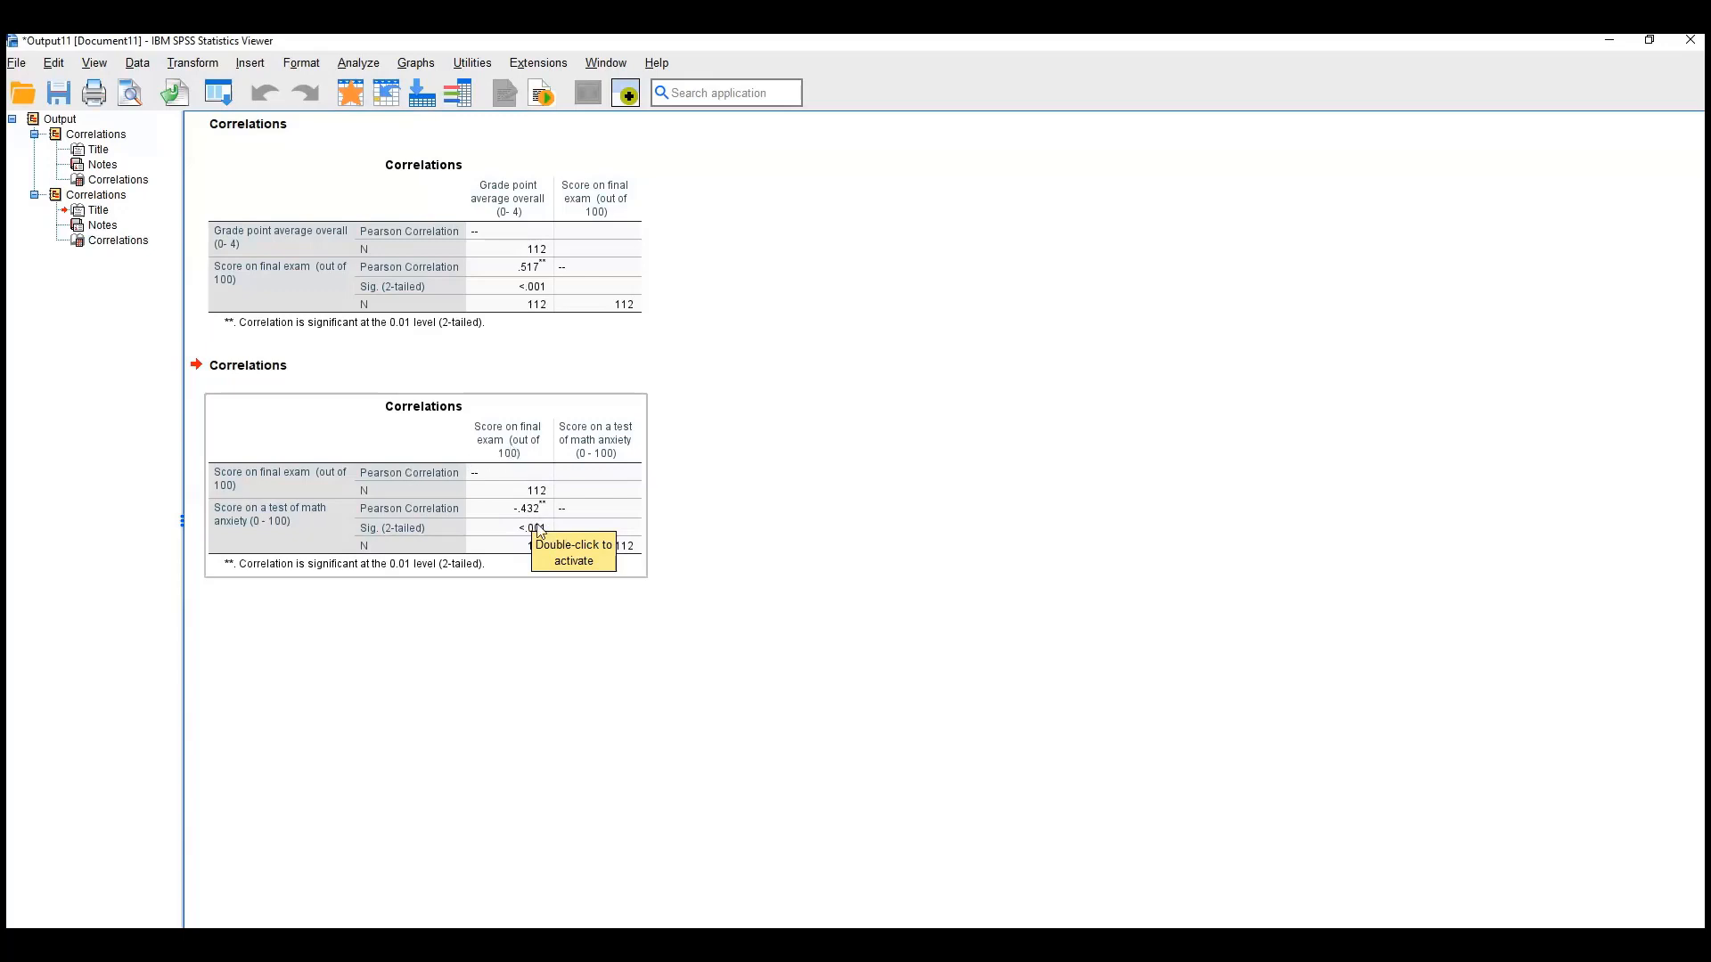
pyautogui.click(870, 599)
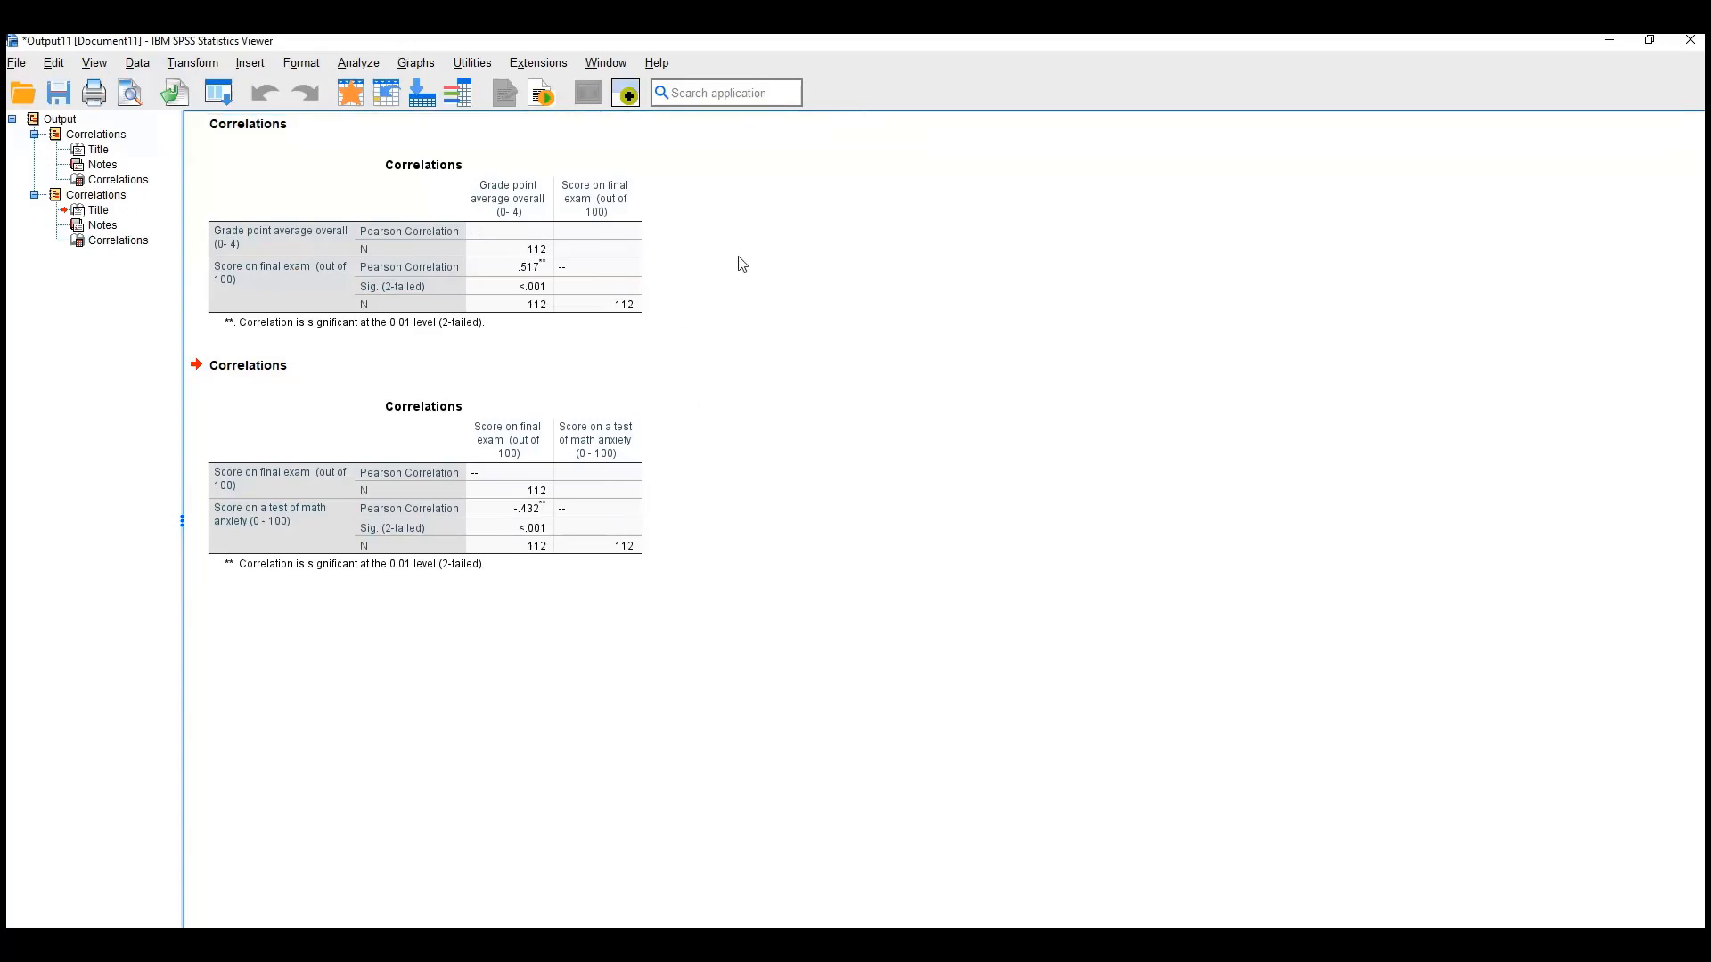
# Add overall grade point average to the final exam and math anxiety variables and run the three-variable bivariate correlation
pyautogui.click(361, 65)
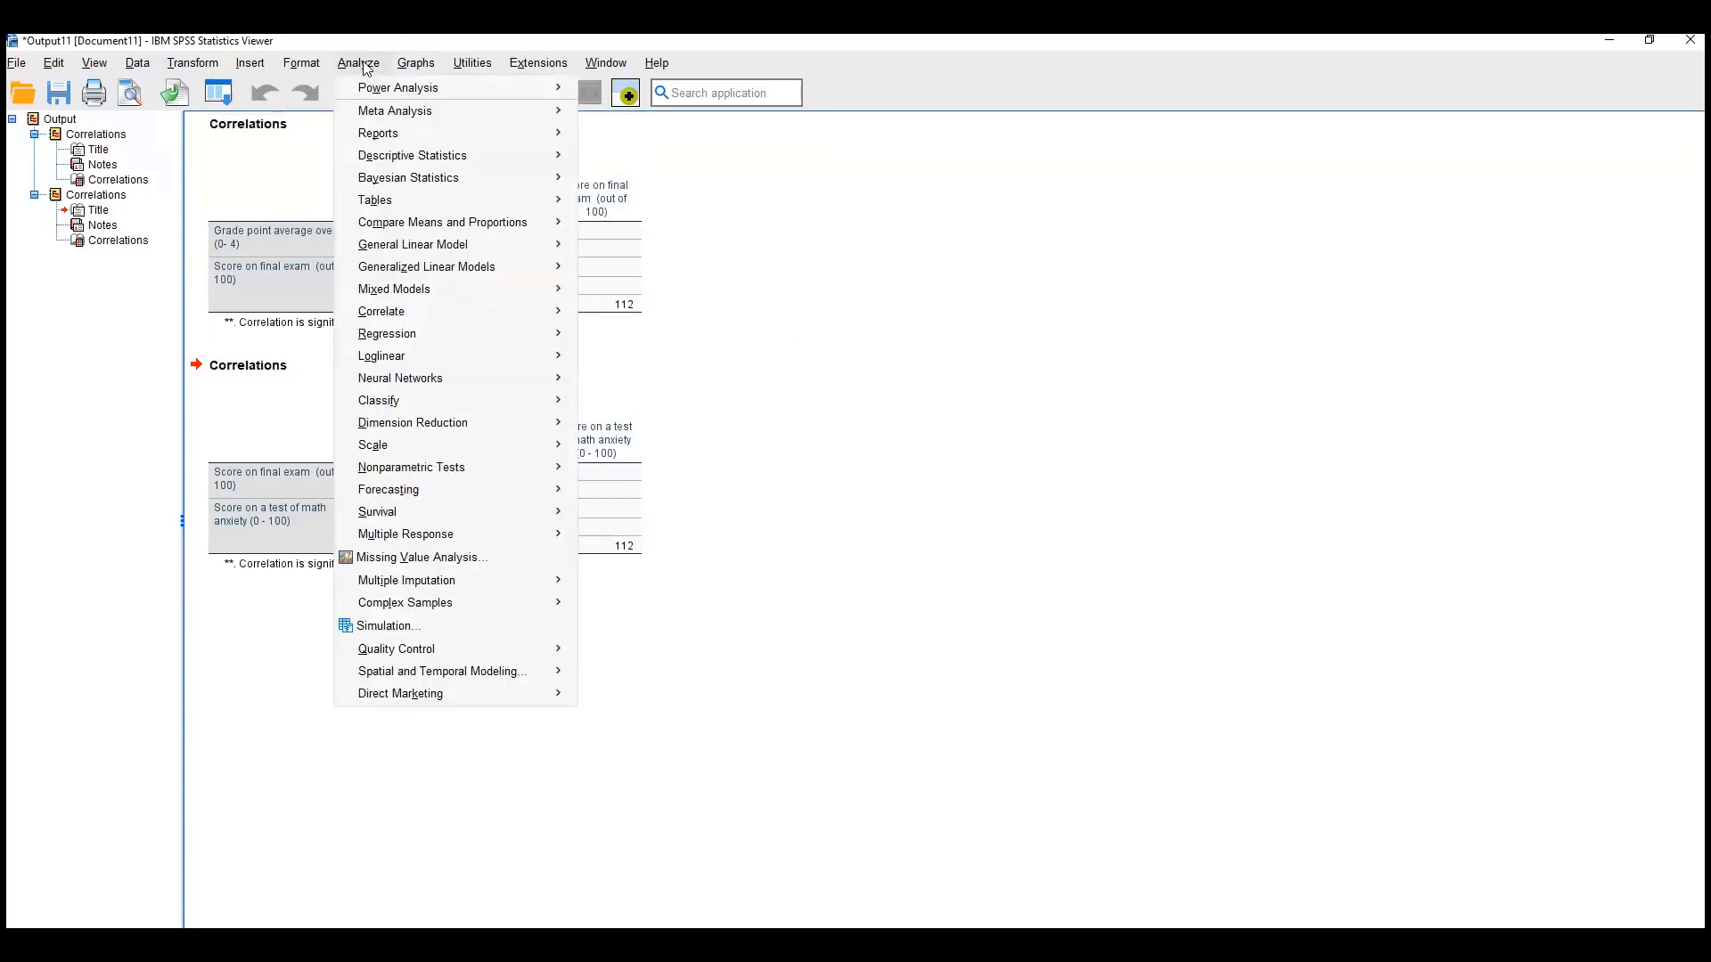
pyautogui.moveTo(419, 313)
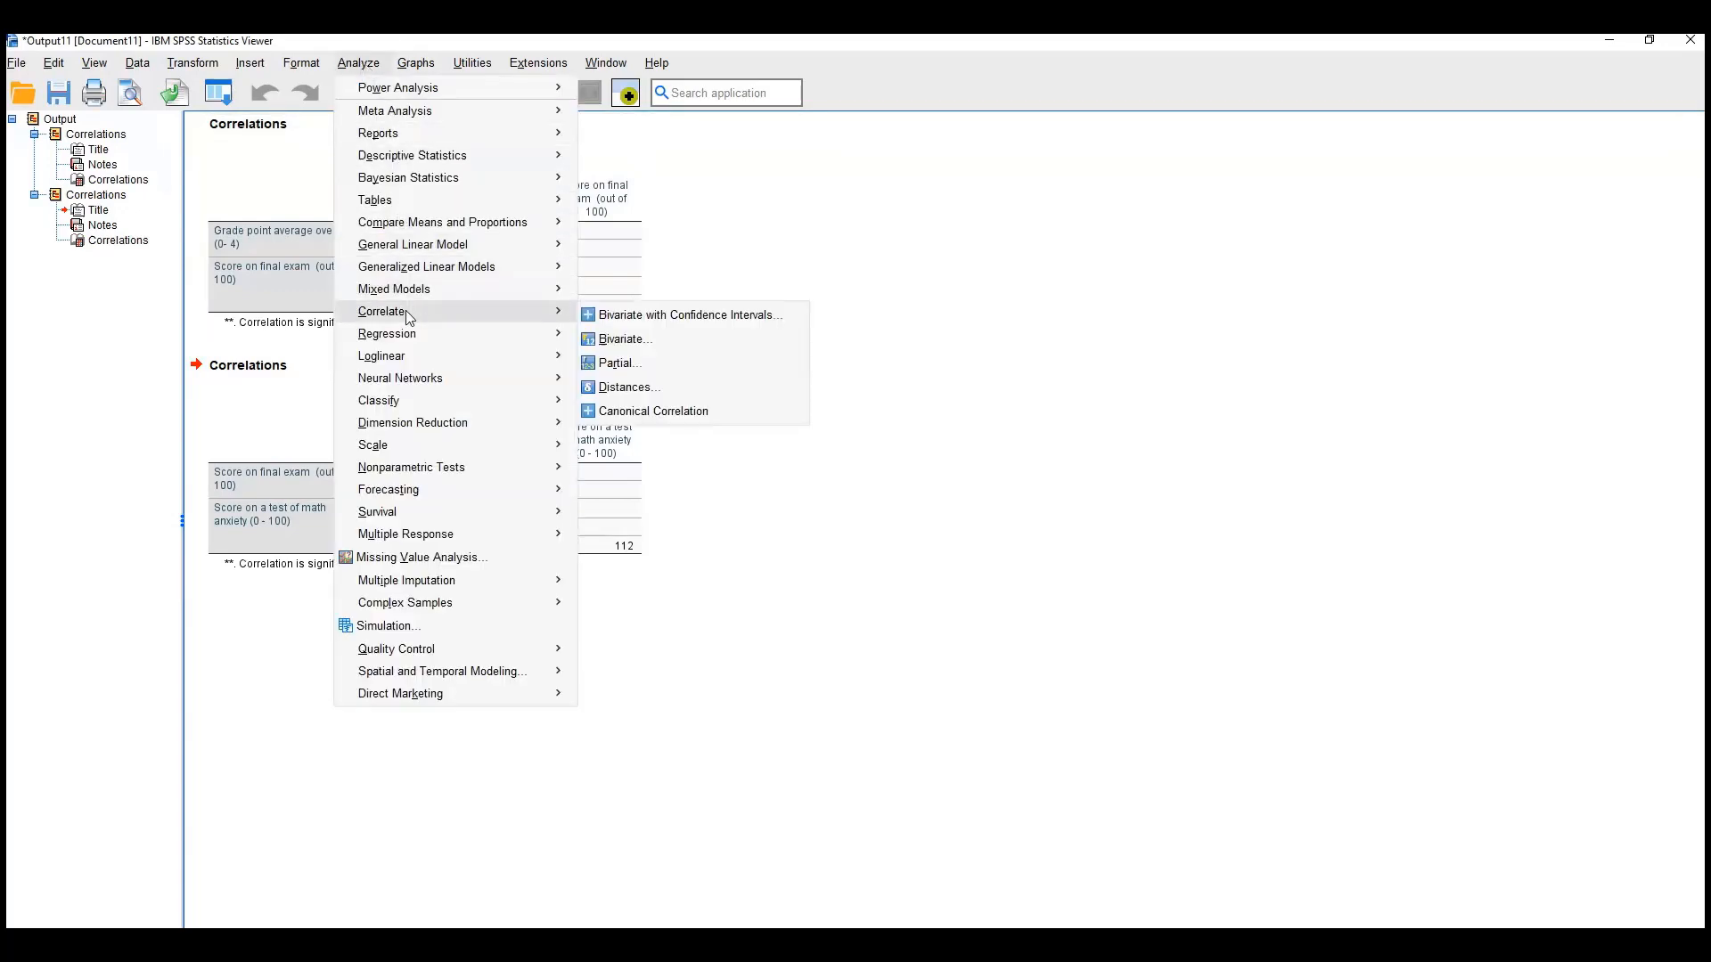
pyautogui.click(627, 341)
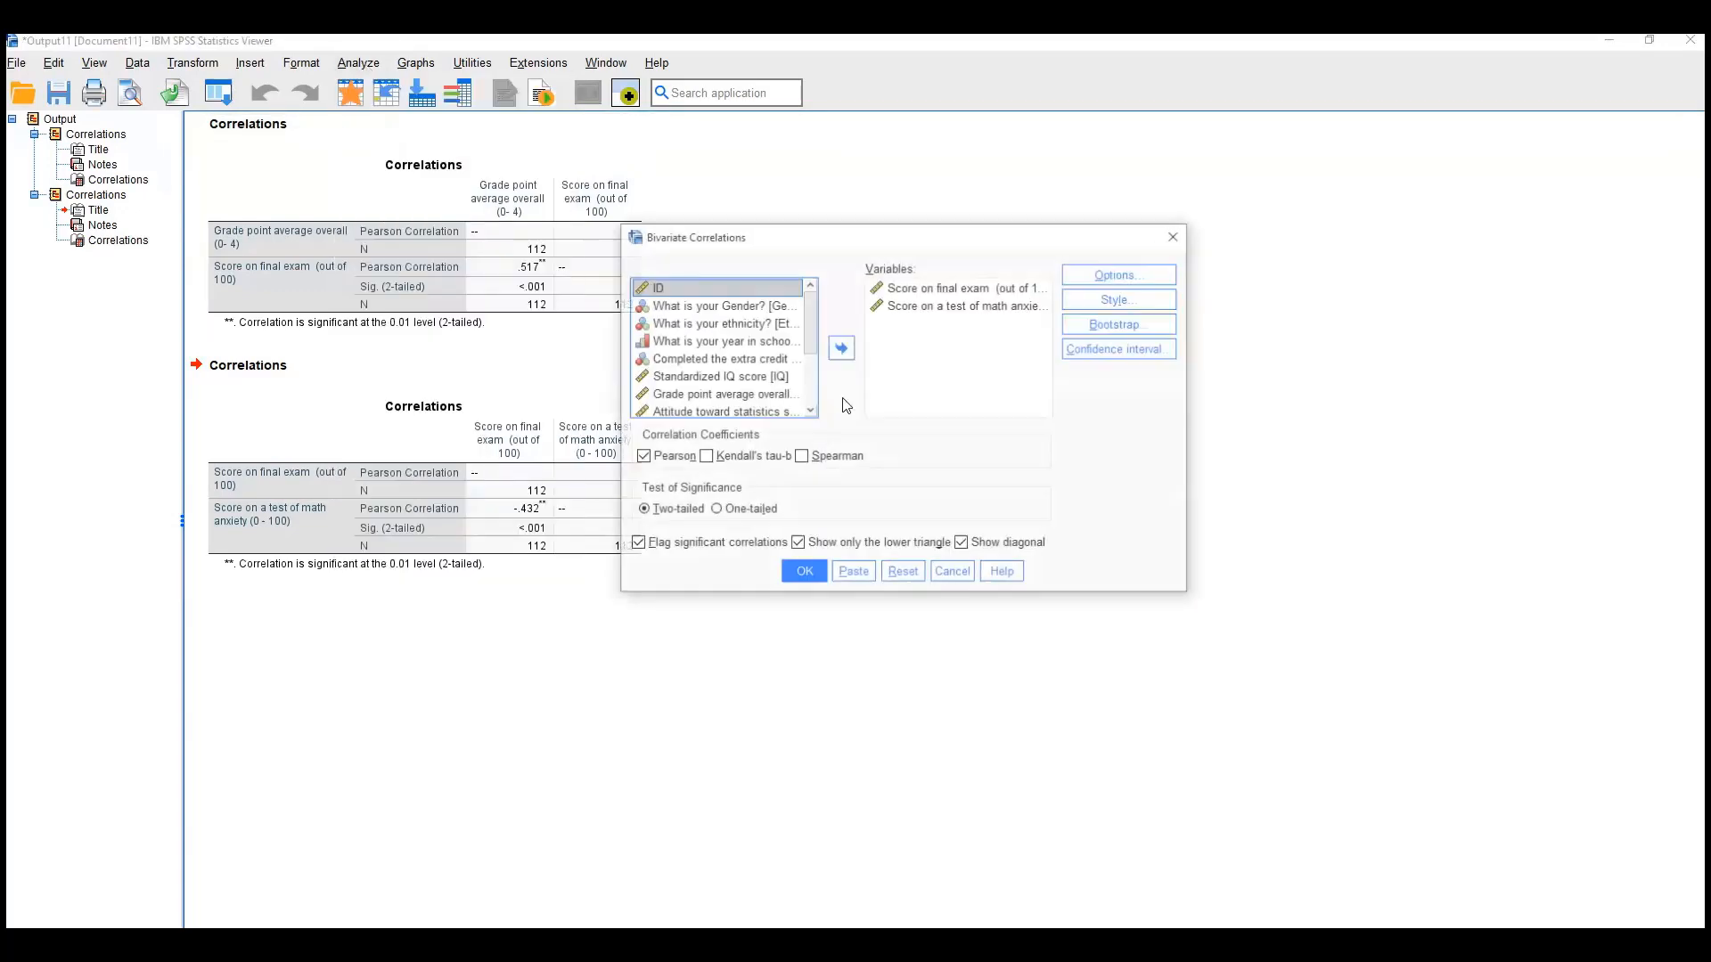
pyautogui.click(727, 394)
pyautogui.click(840, 347)
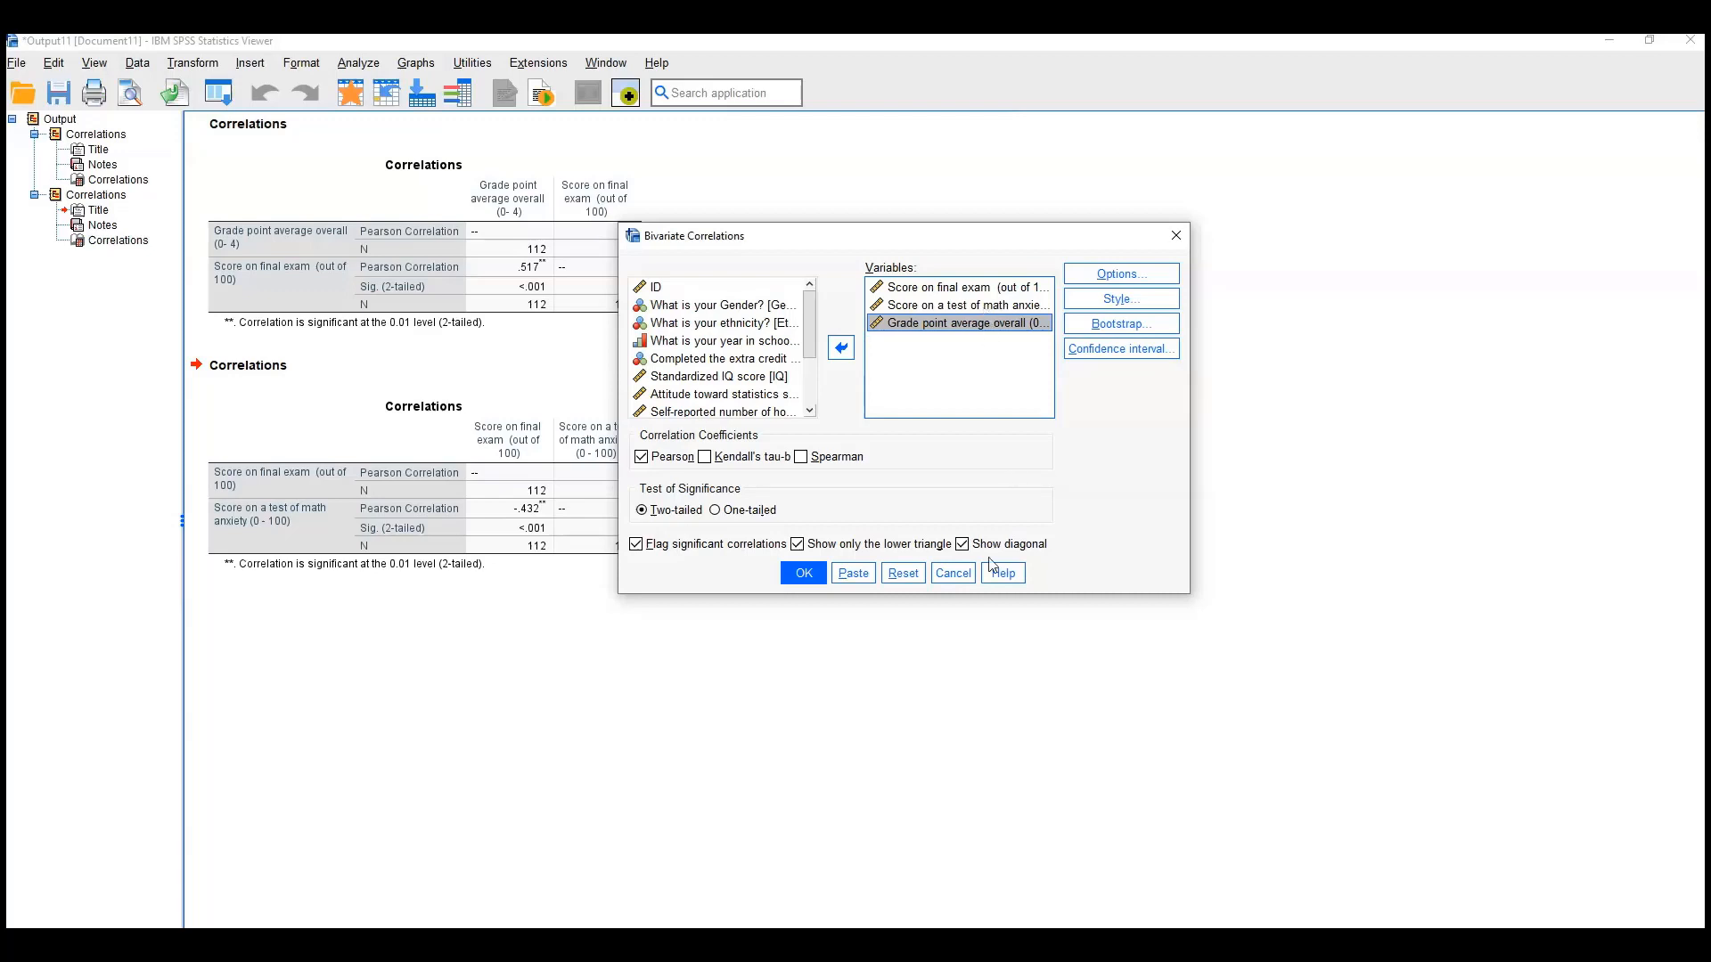
pyautogui.click(814, 579)
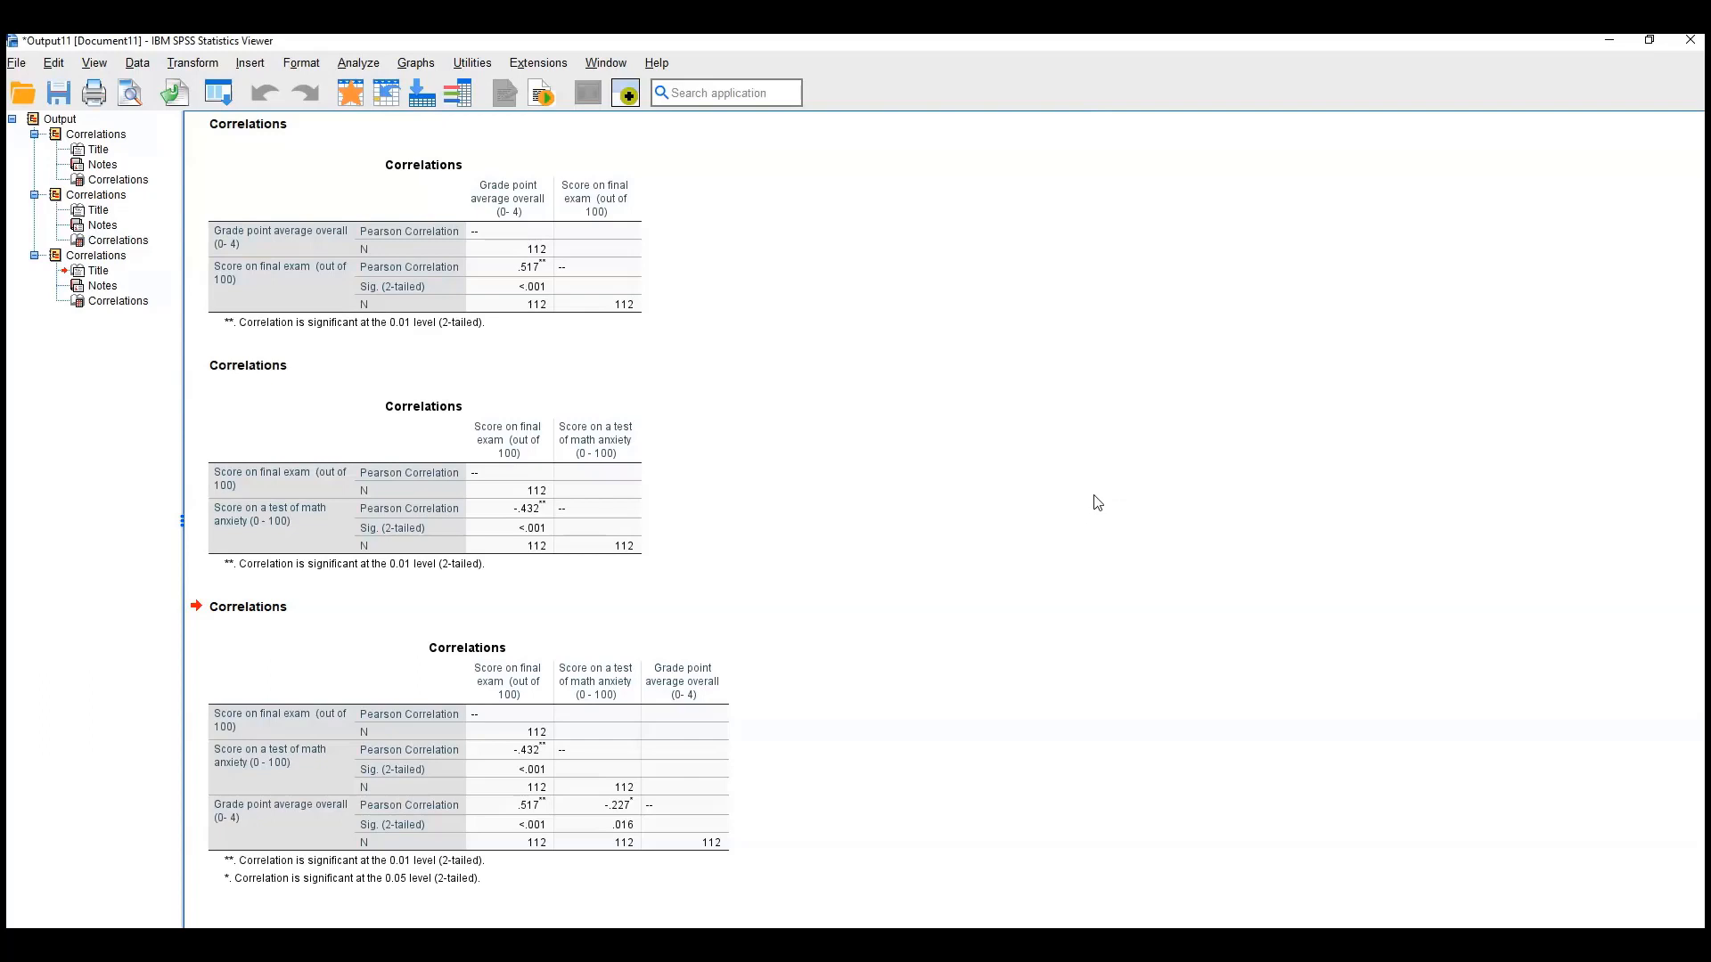
# Run a linear regression on final exam score with math anxiety removed, leaving overall grade point average as the only predictor
pyautogui.click(357, 64)
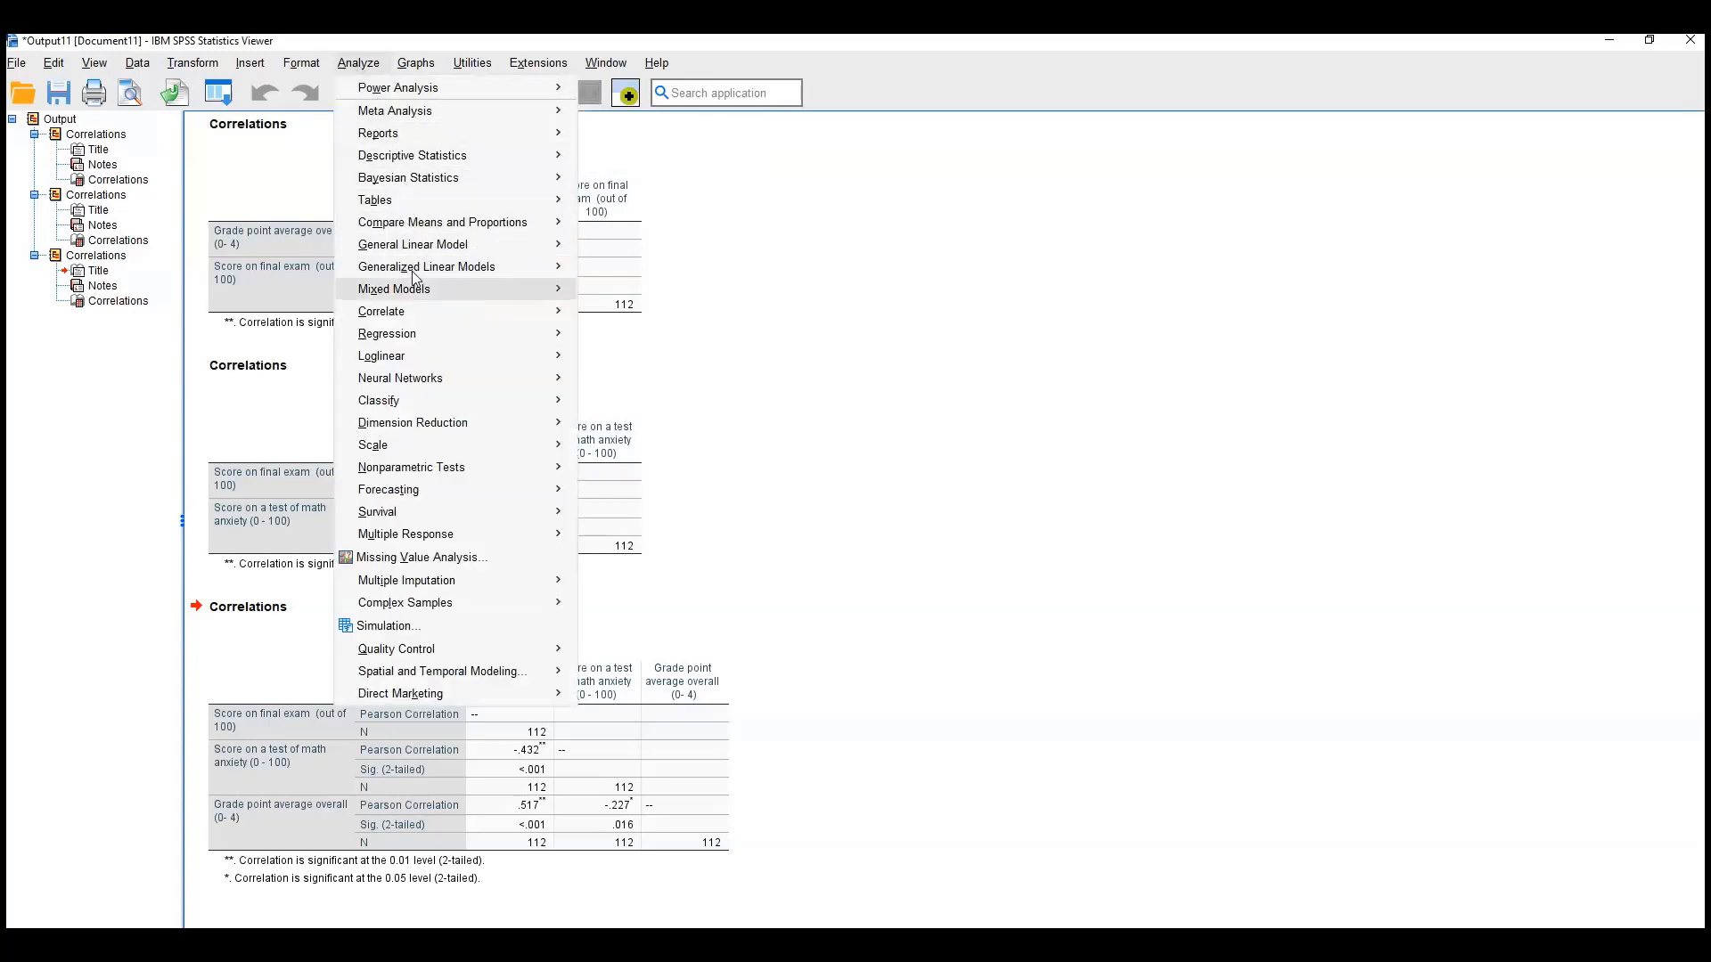
pyautogui.moveTo(411, 336)
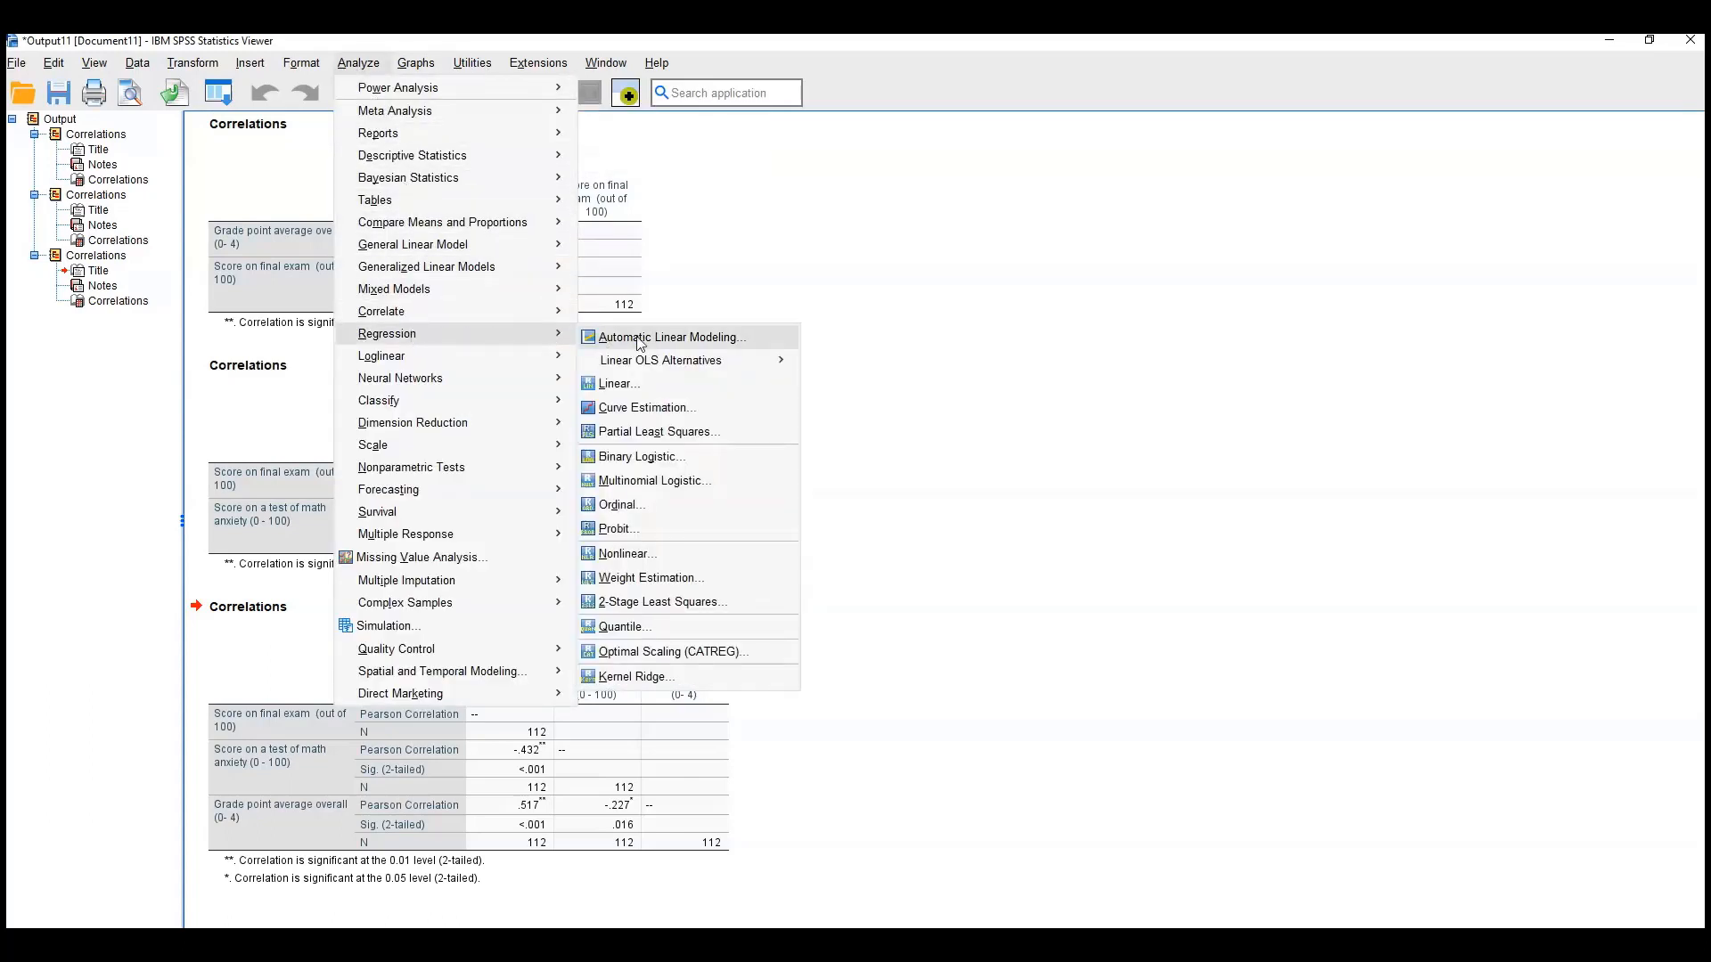
pyautogui.click(630, 385)
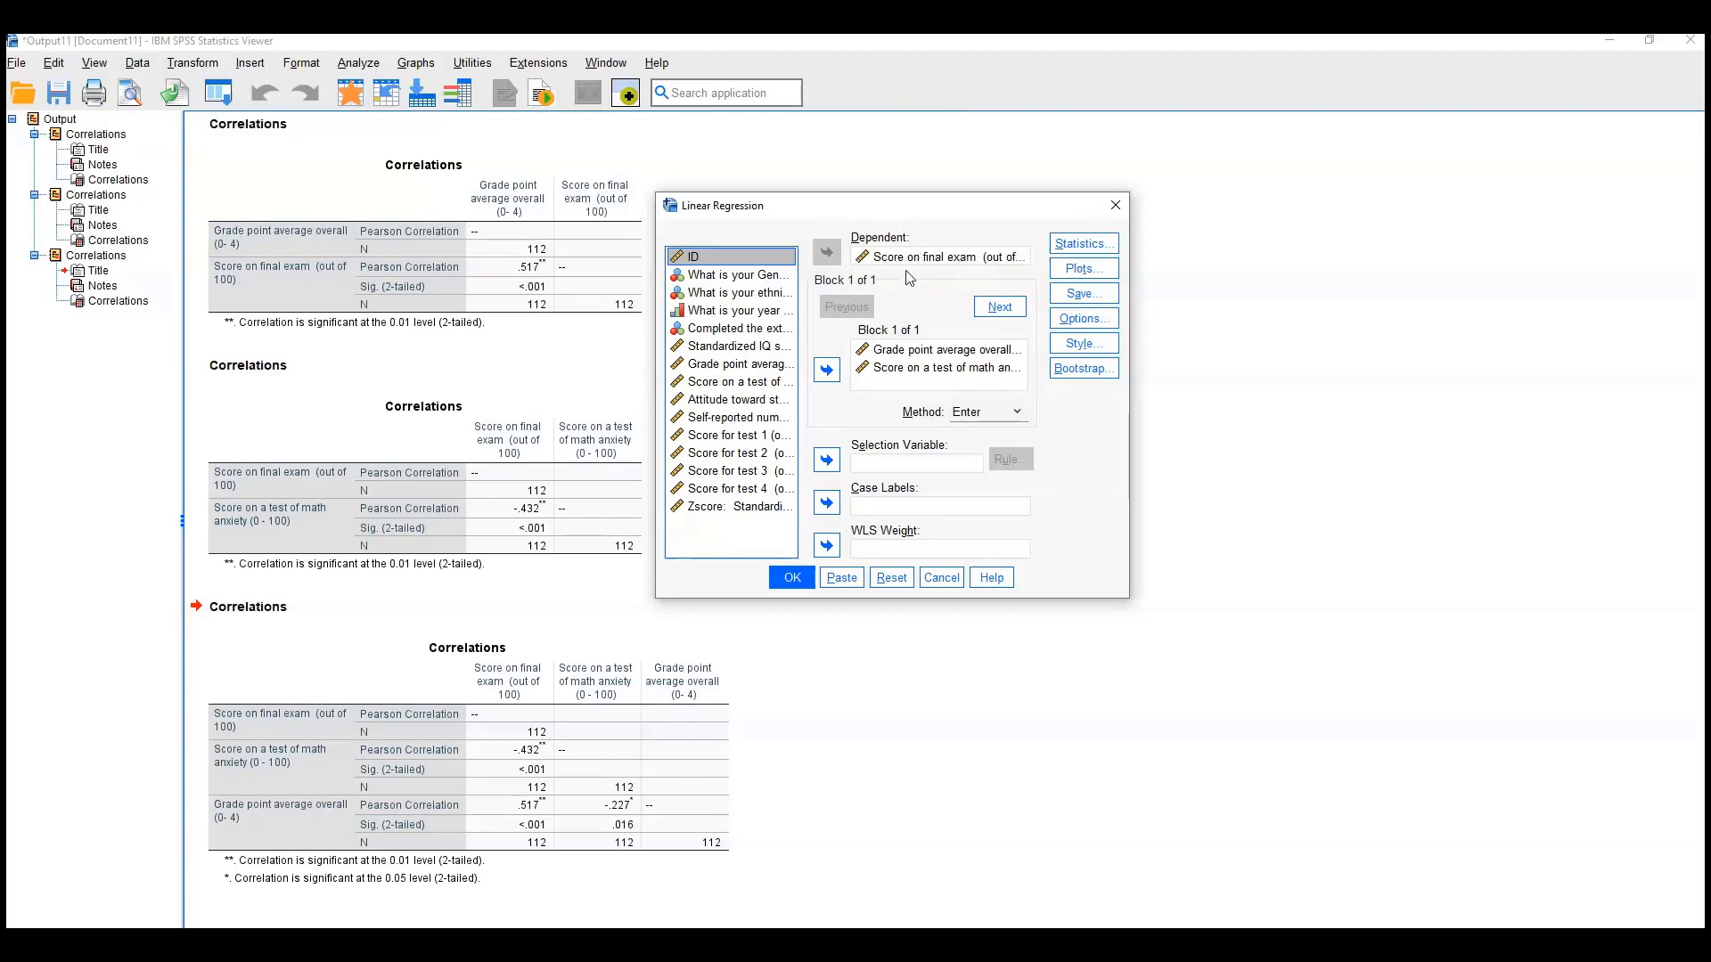
pyautogui.click(931, 368)
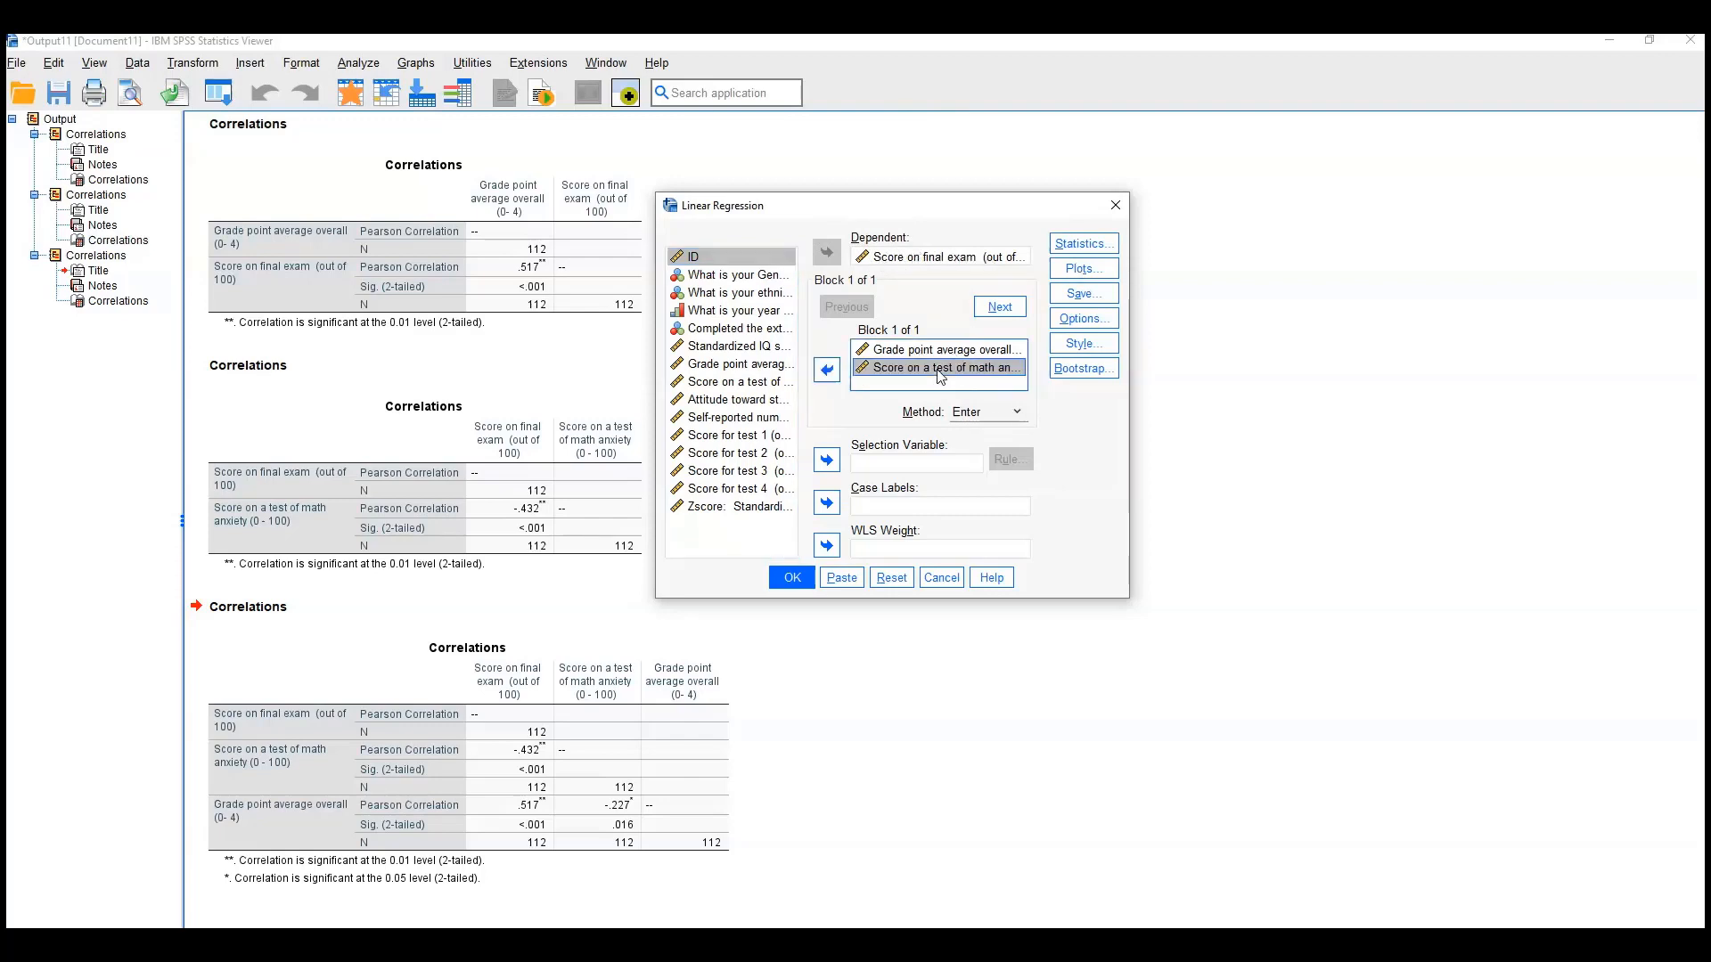
pyautogui.click(826, 370)
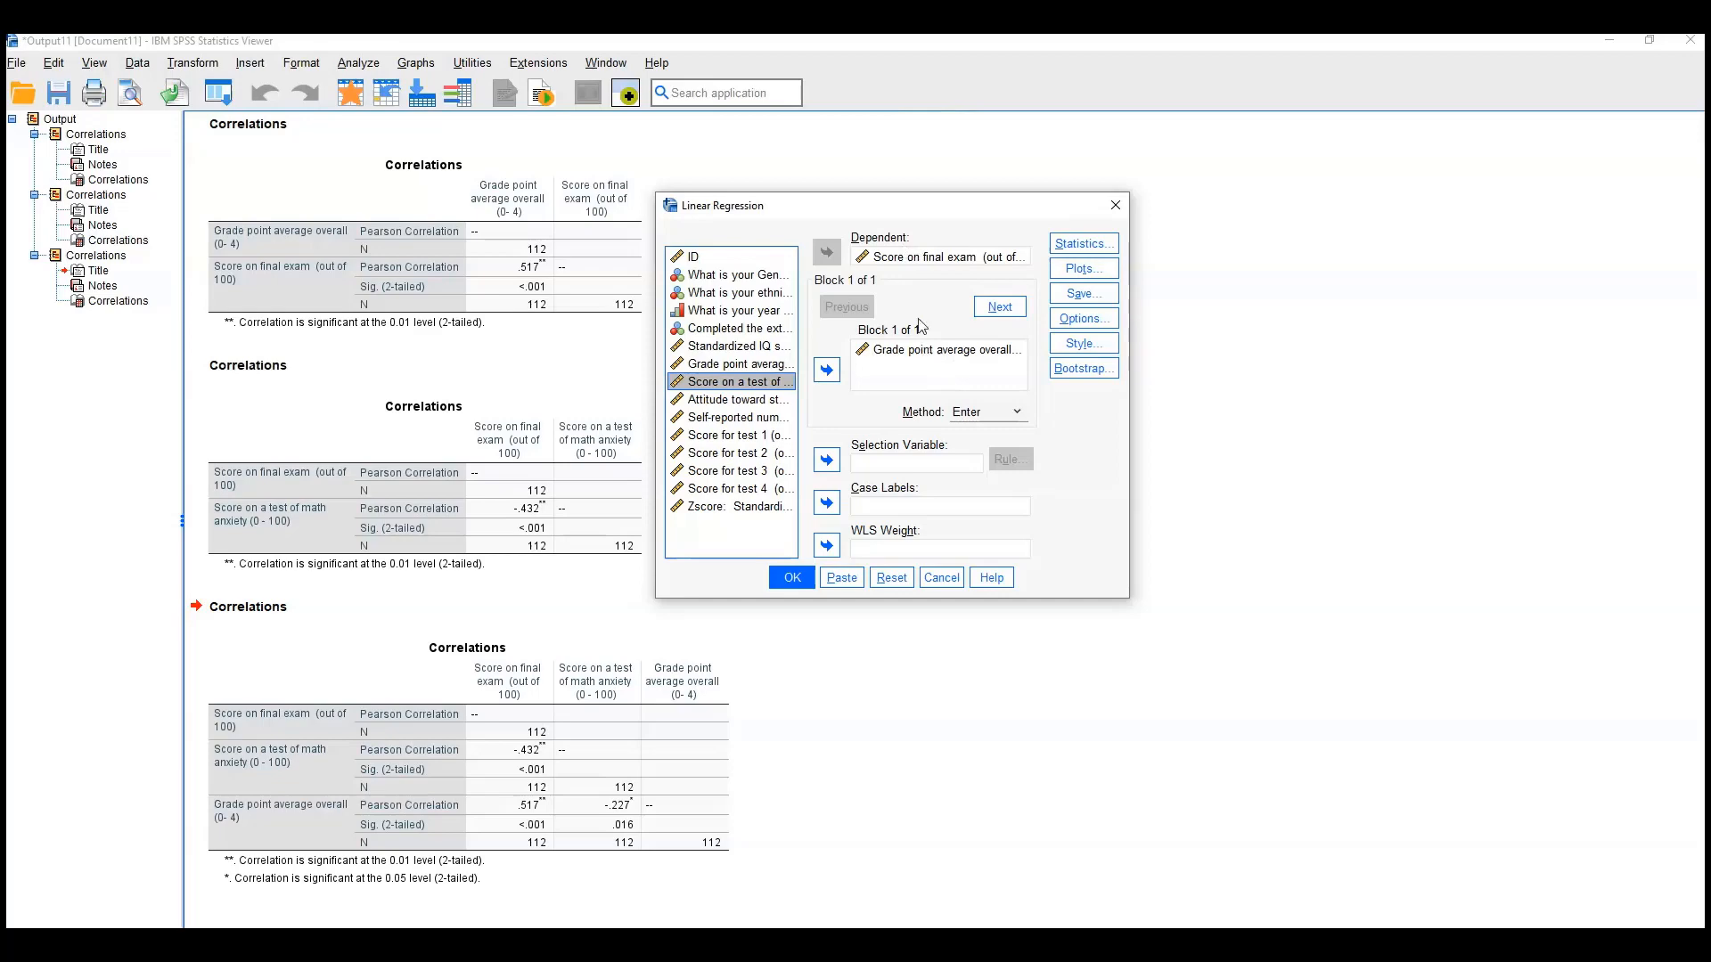
pyautogui.click(796, 579)
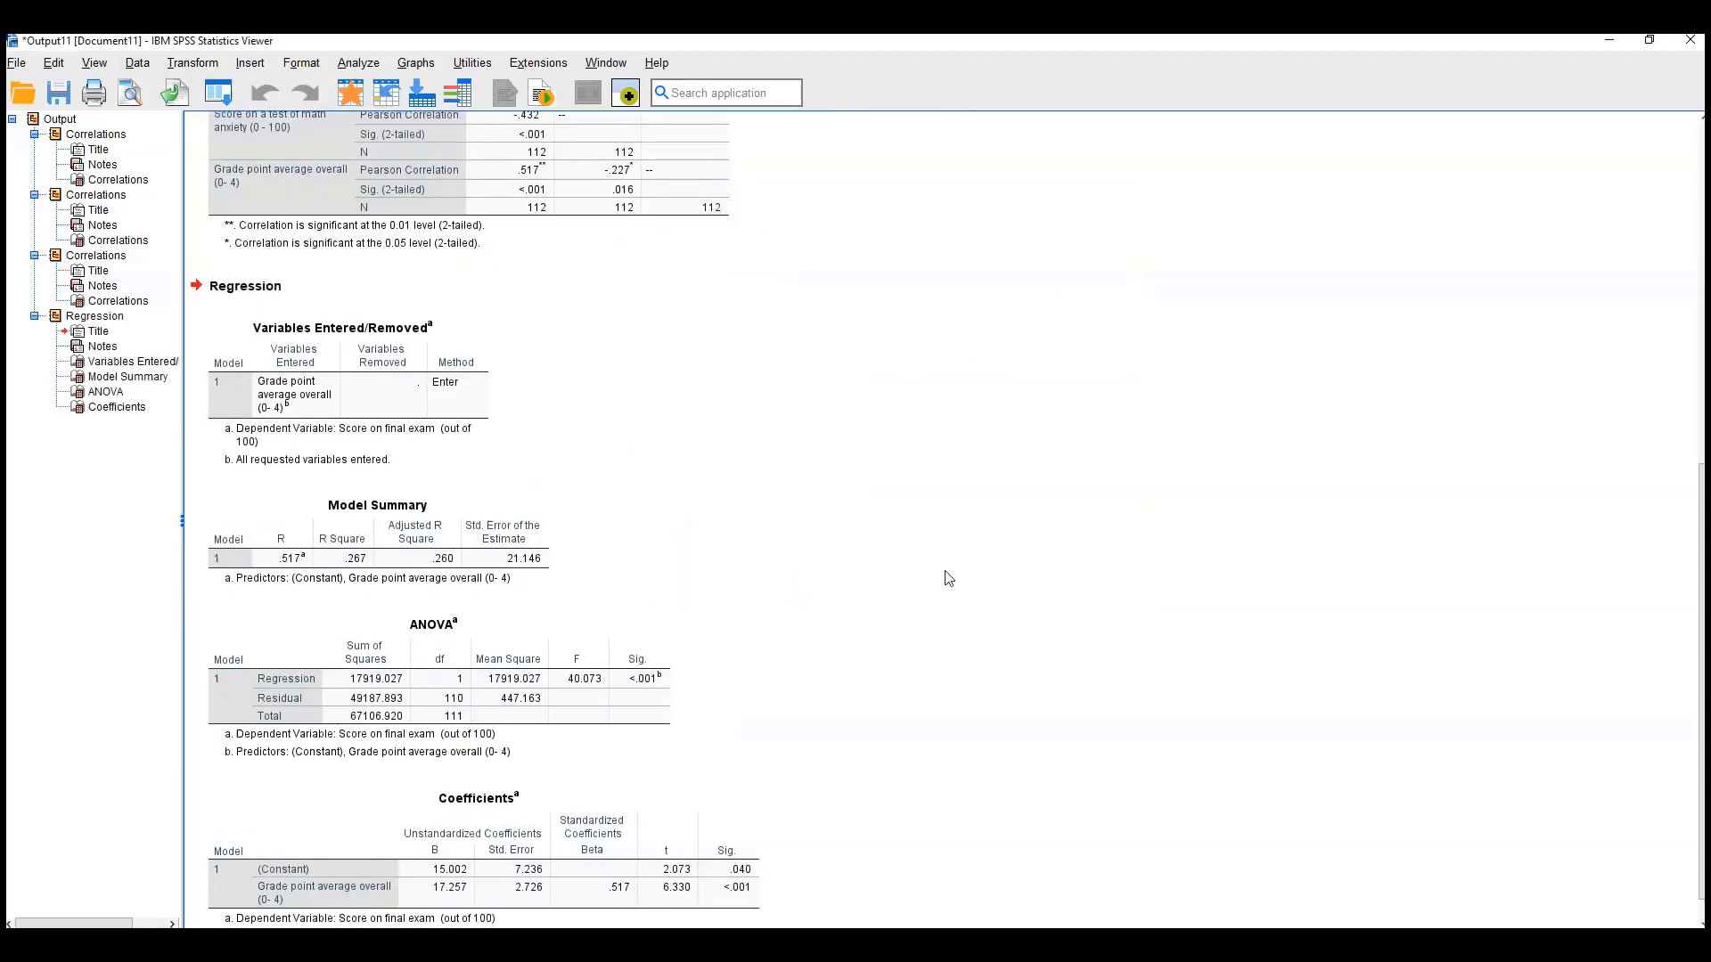
pyautogui.scroll(-1, 479, 457)
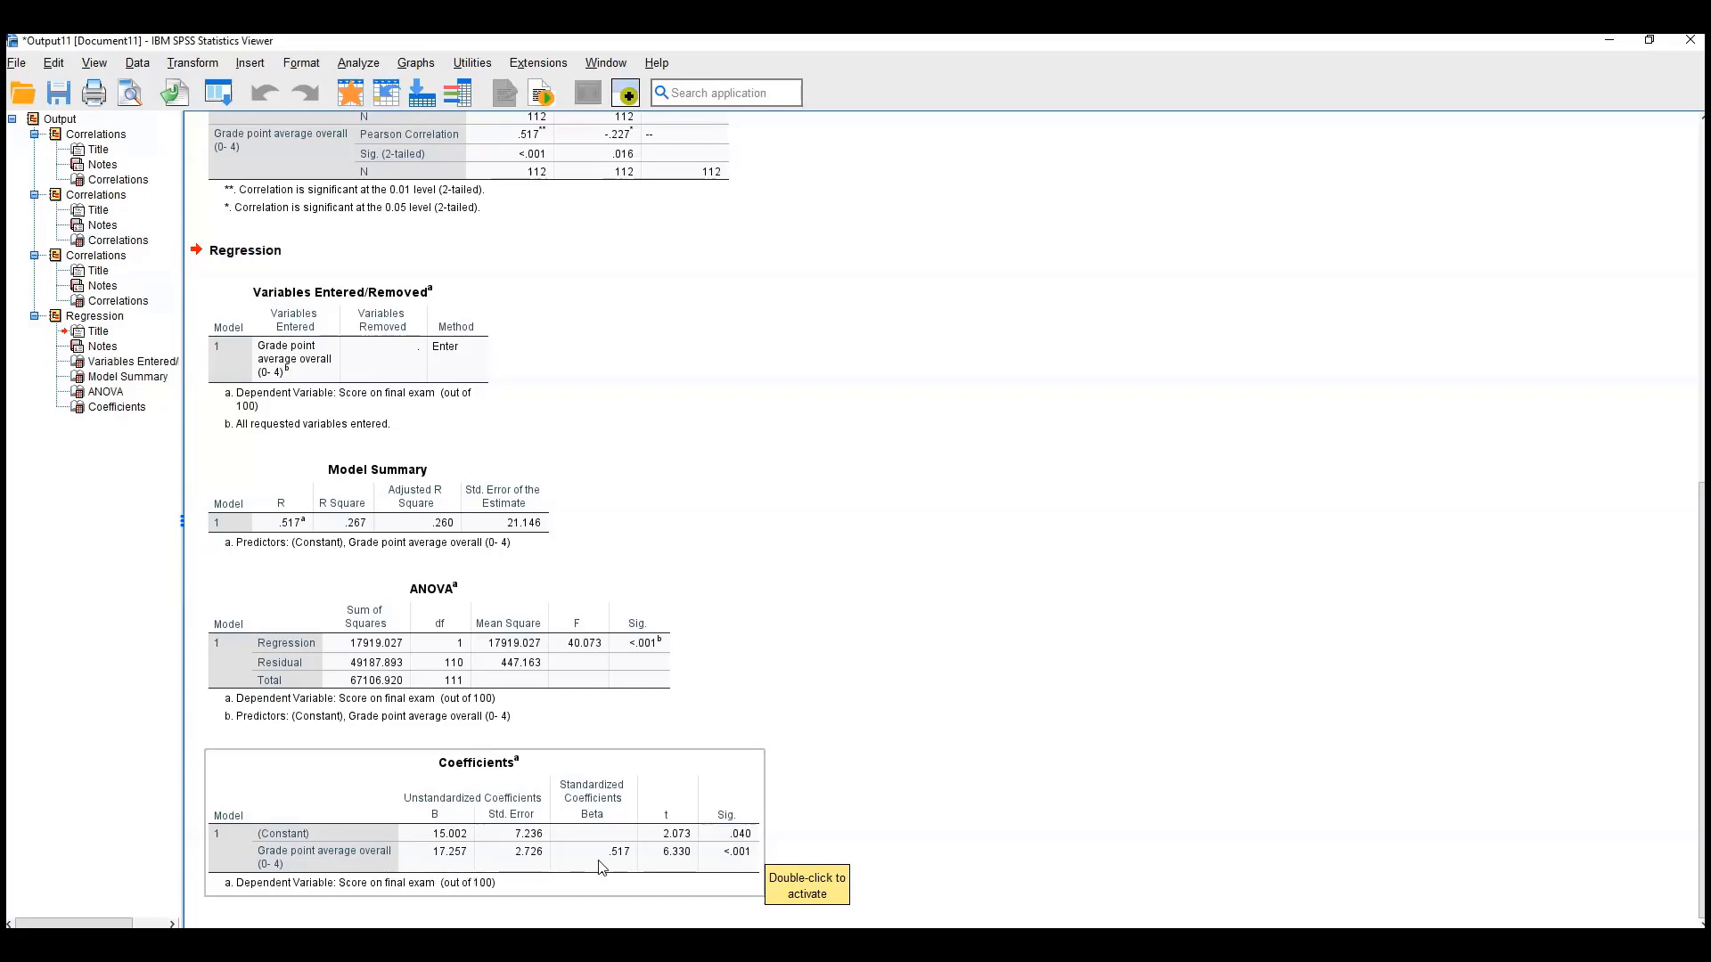
pyautogui.scroll(15, 829, 726)
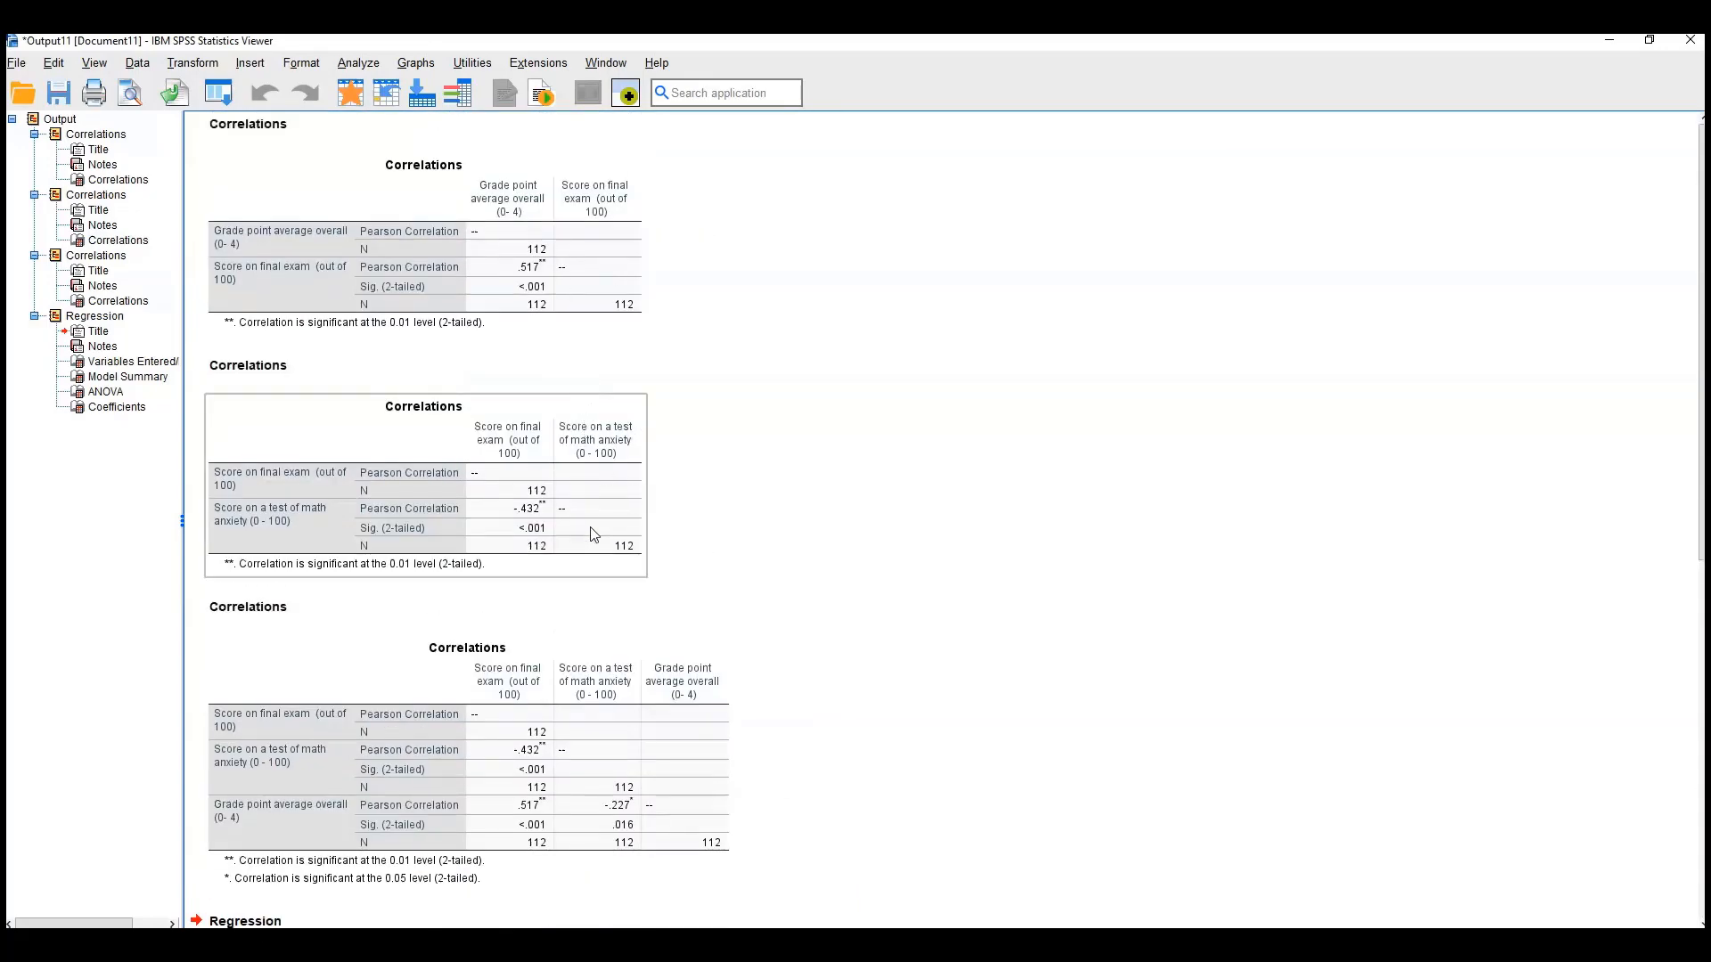
# Examine the correlation tables and the regression output, covering the variables entered, model summary, ANOVA and coefficients for final exam score
pyautogui.scroll(-3, 604, 584)
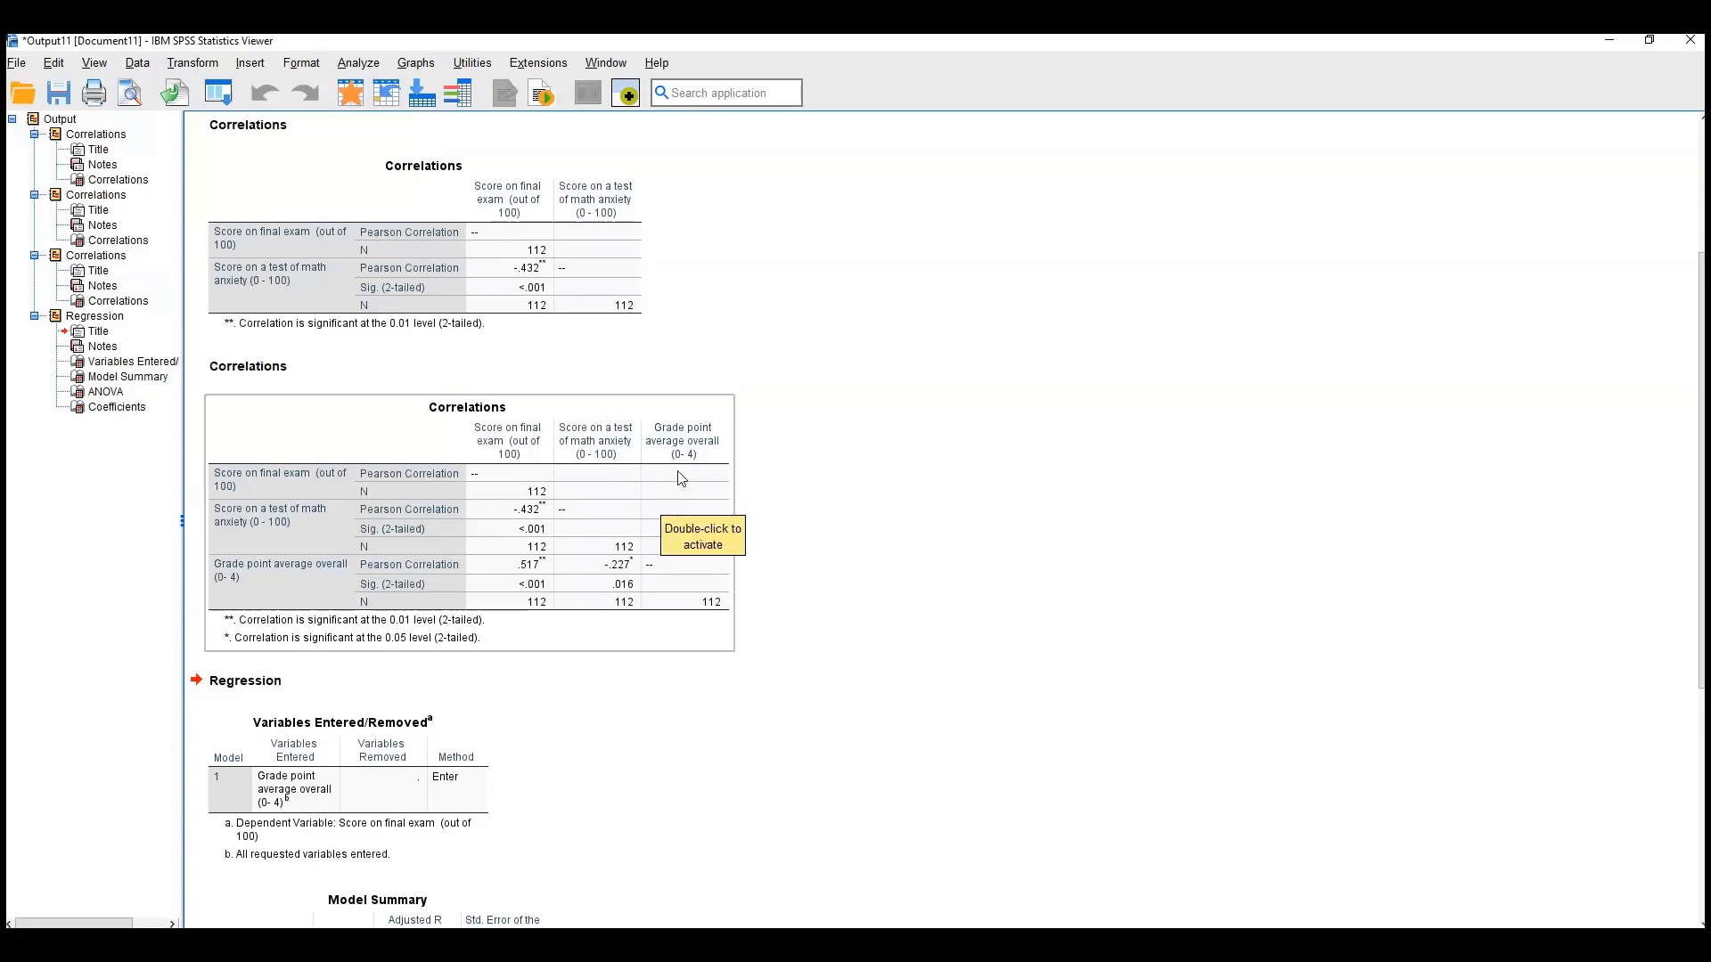
pyautogui.scroll(-3, 685, 463)
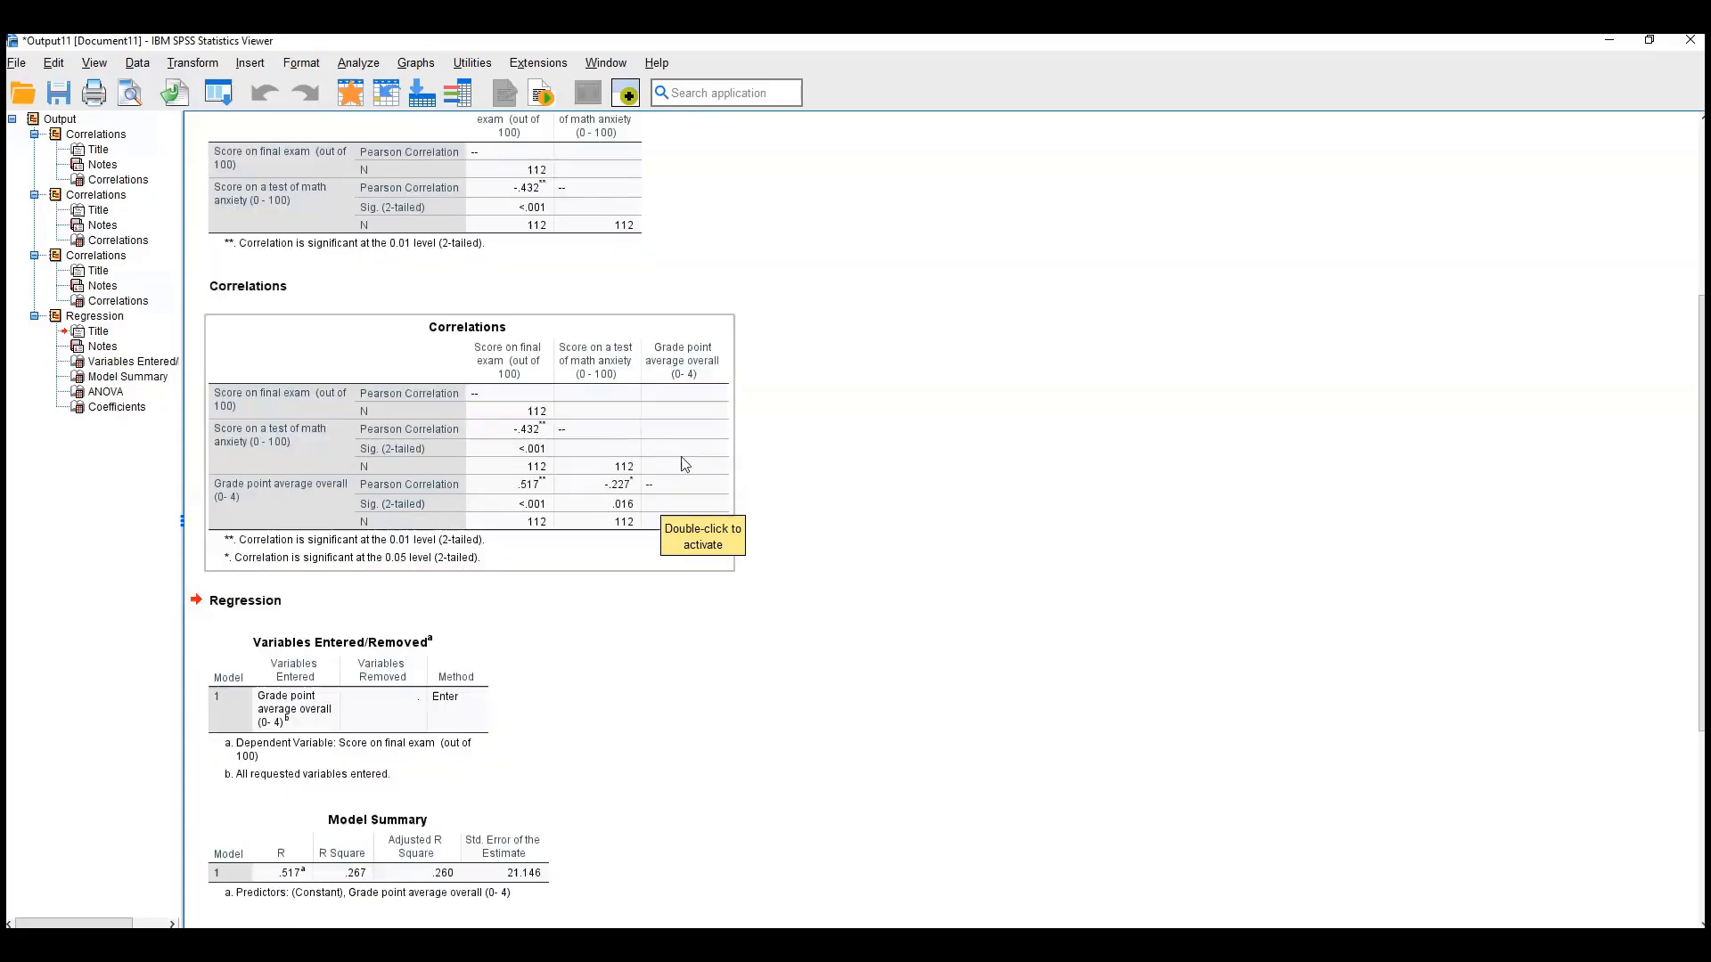
pyautogui.scroll(-10, 684, 463)
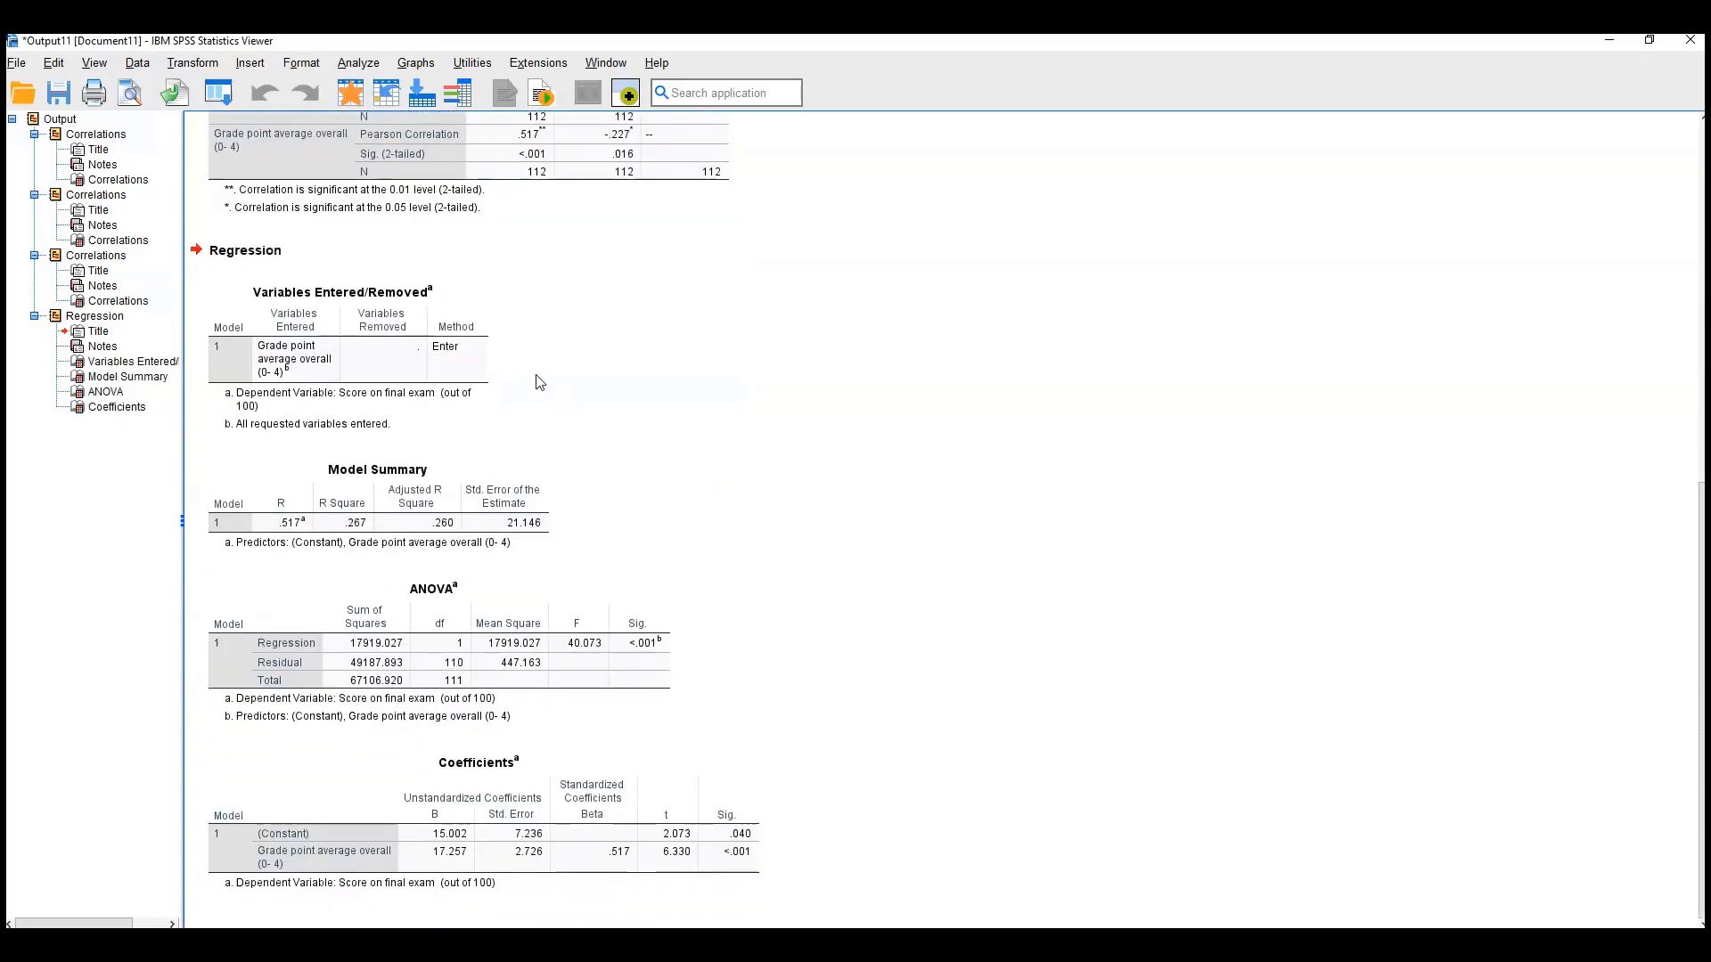
pyautogui.click(478, 375)
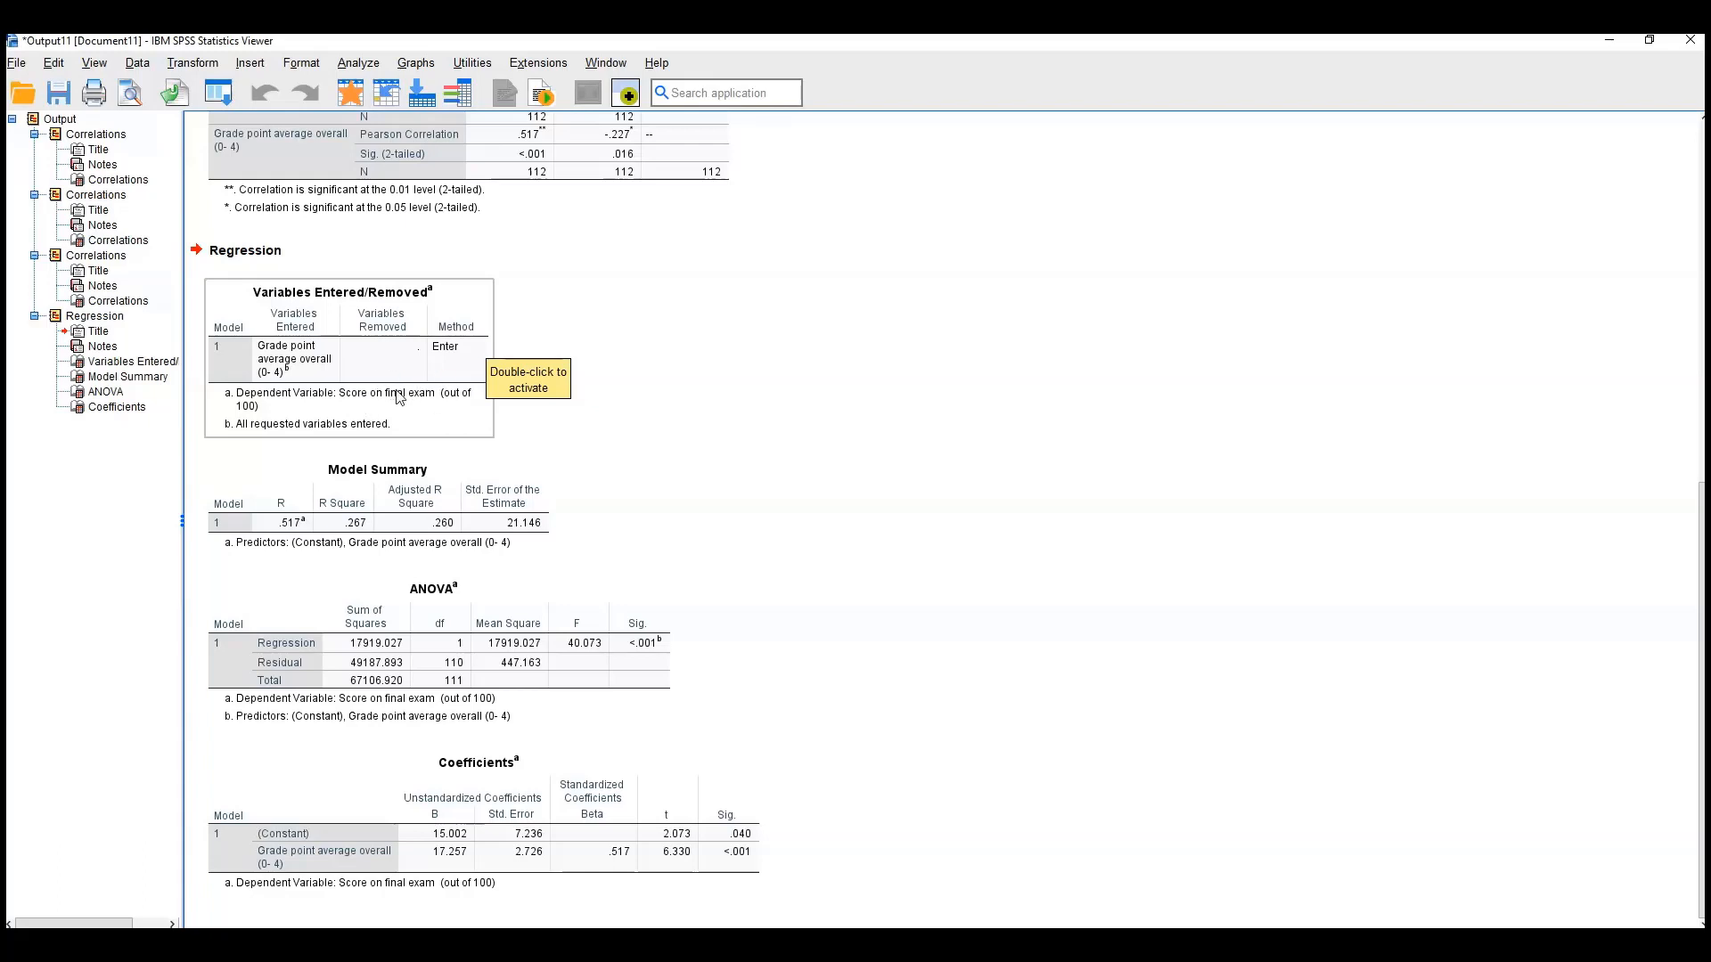
pyautogui.click(404, 523)
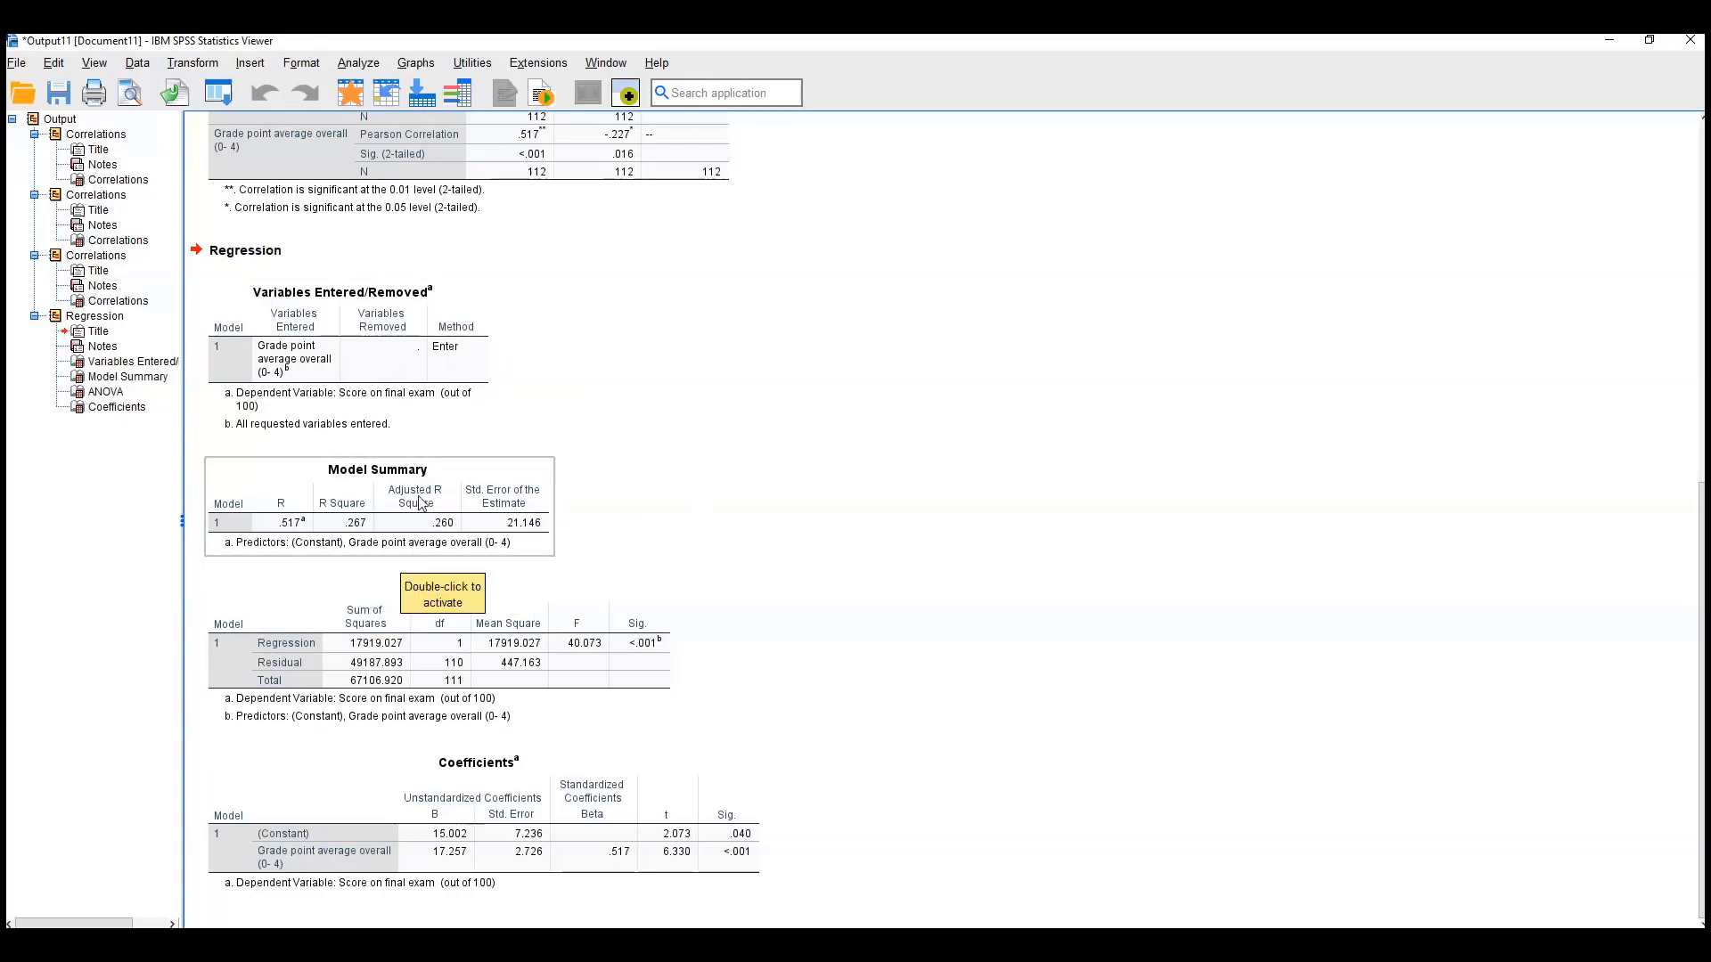
pyautogui.click(872, 526)
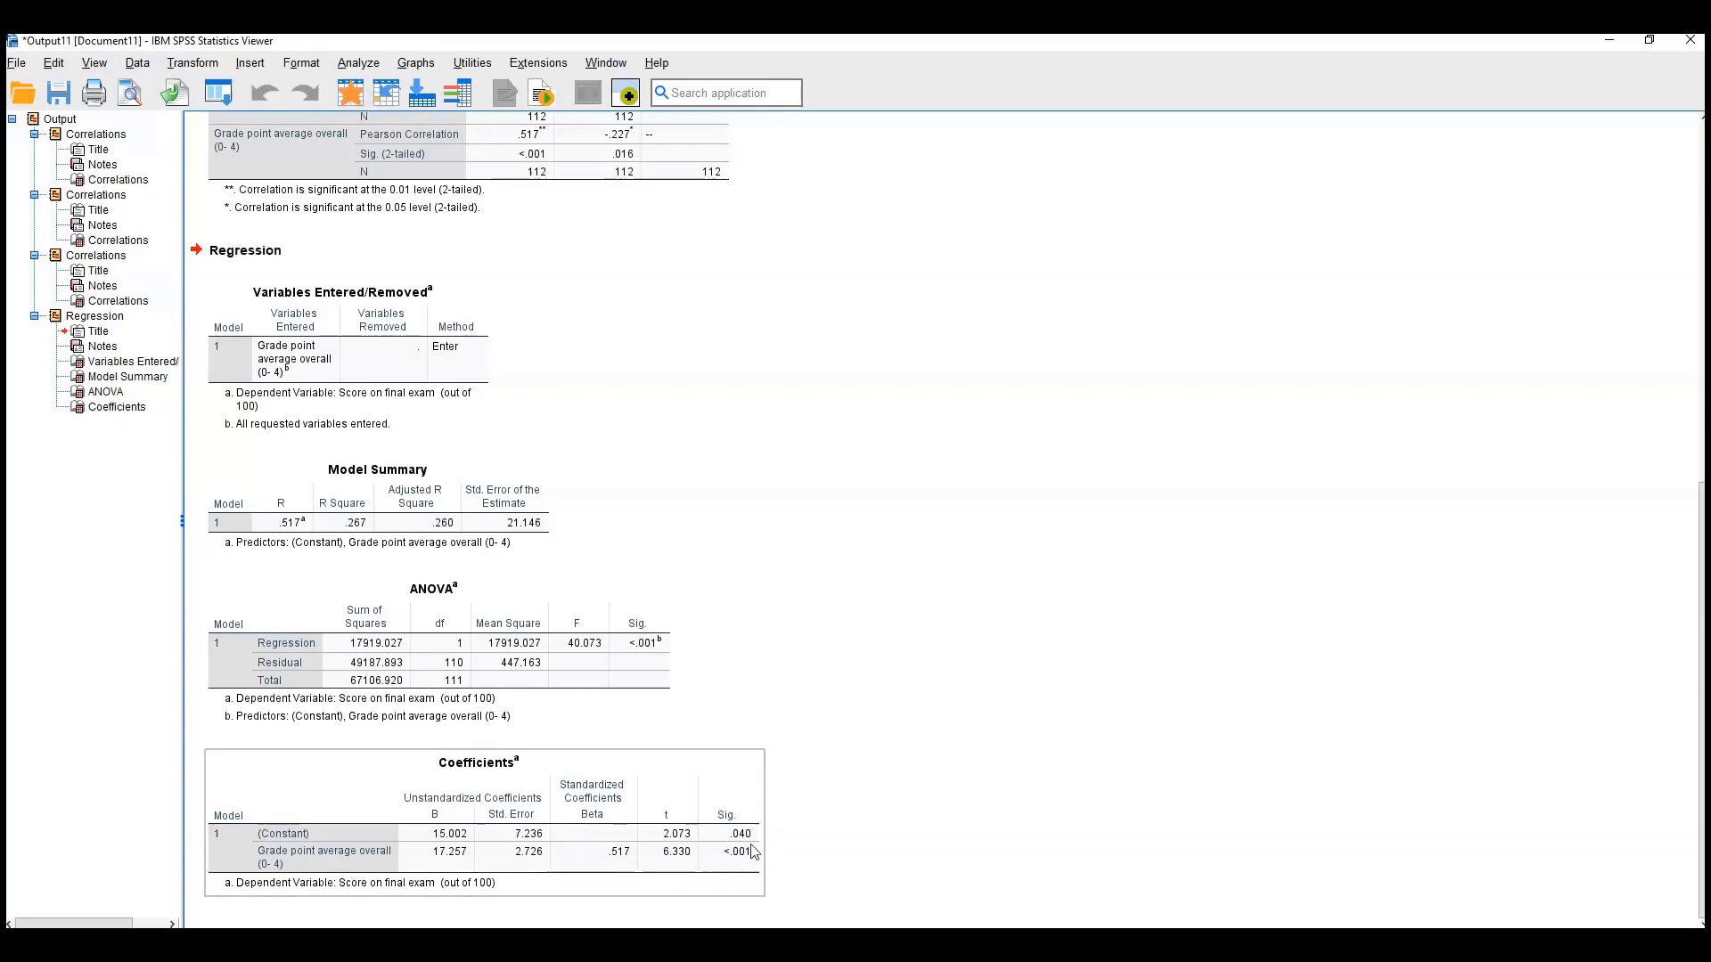
pyautogui.scroll(10, 1004, 753)
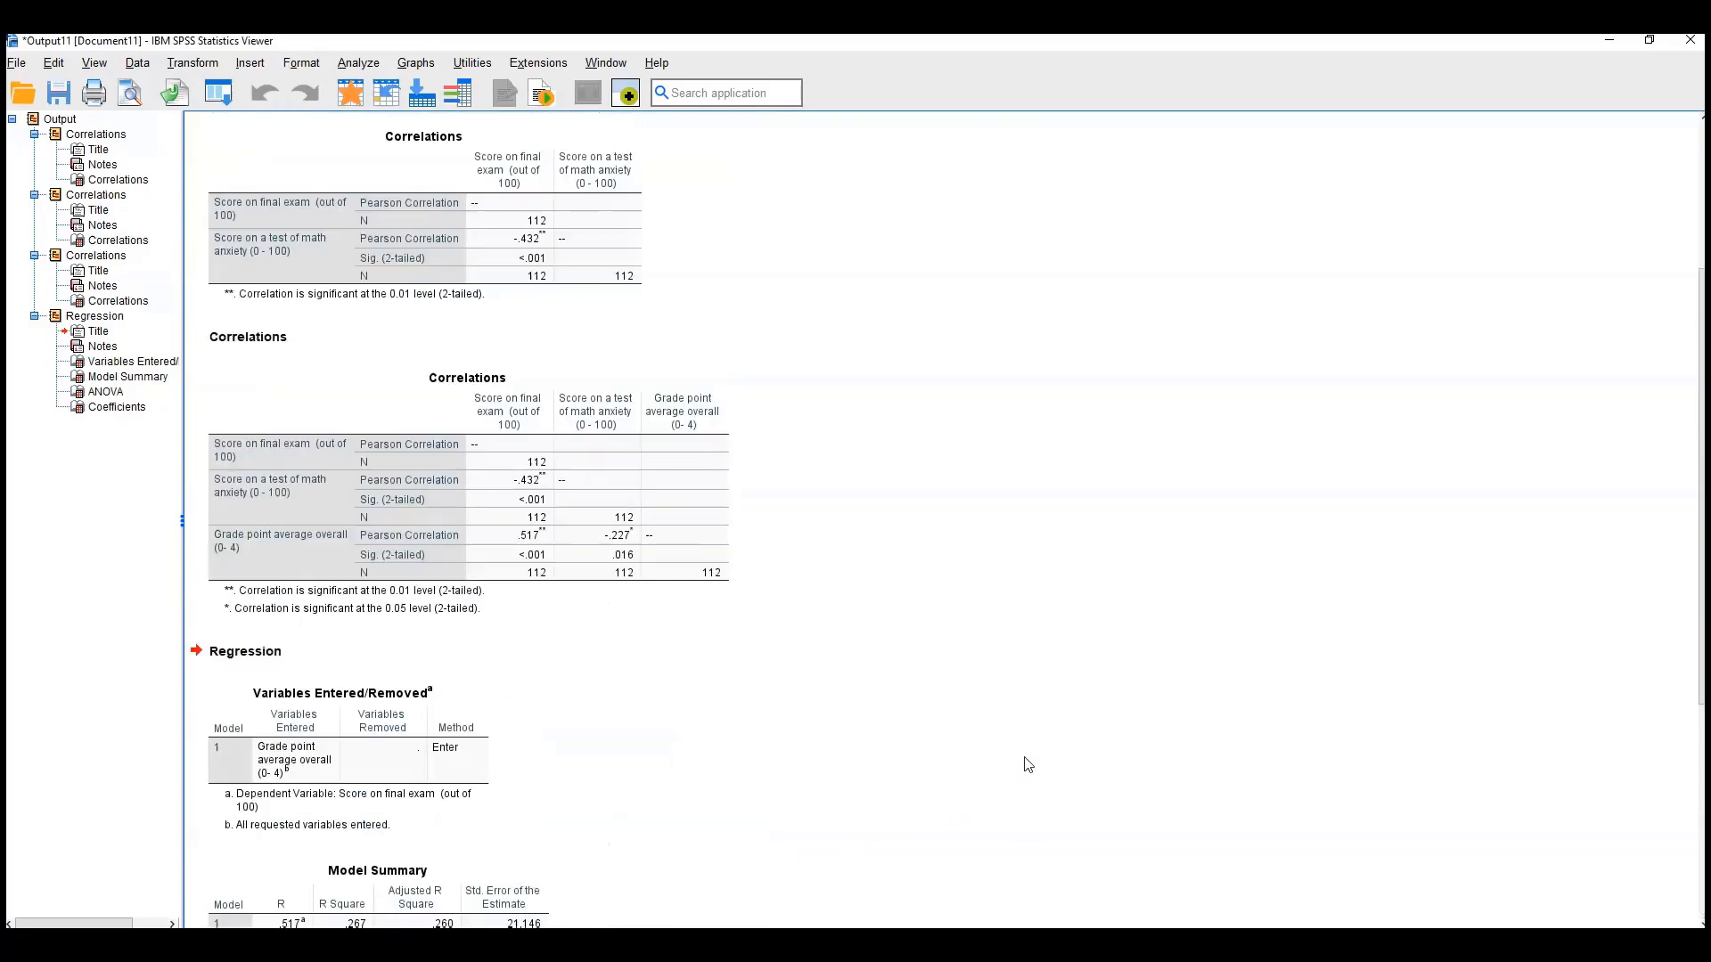